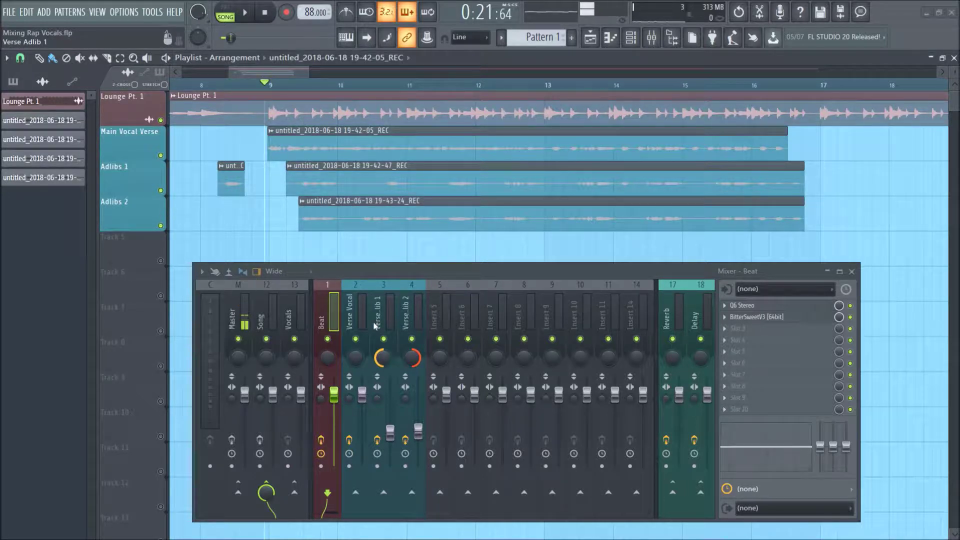
- Open the Q6 Stereo EQ on the Beat mixer insert
left_click(764, 307)
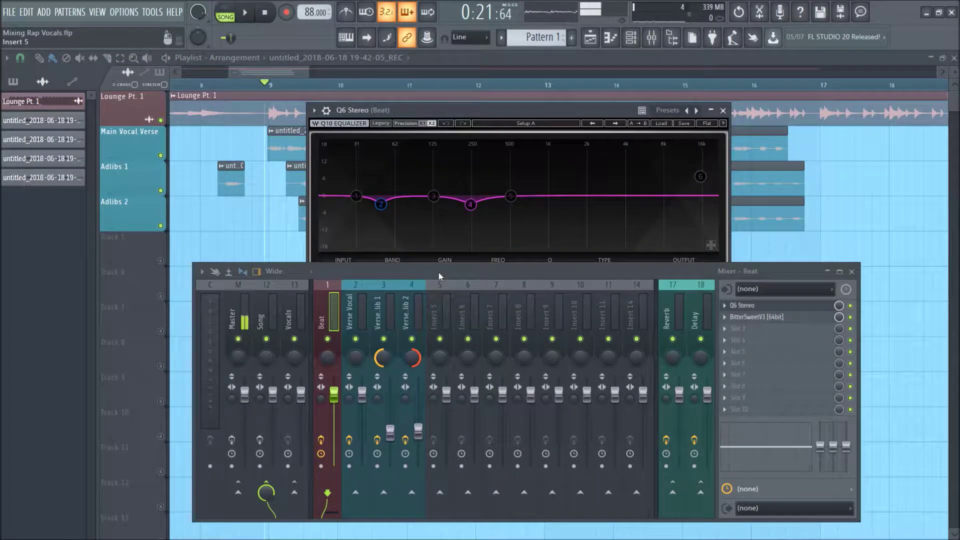
- Move the mixer down and place the Q6 EQ window over the playlist
left_click_drag(439, 272, 423, 291)
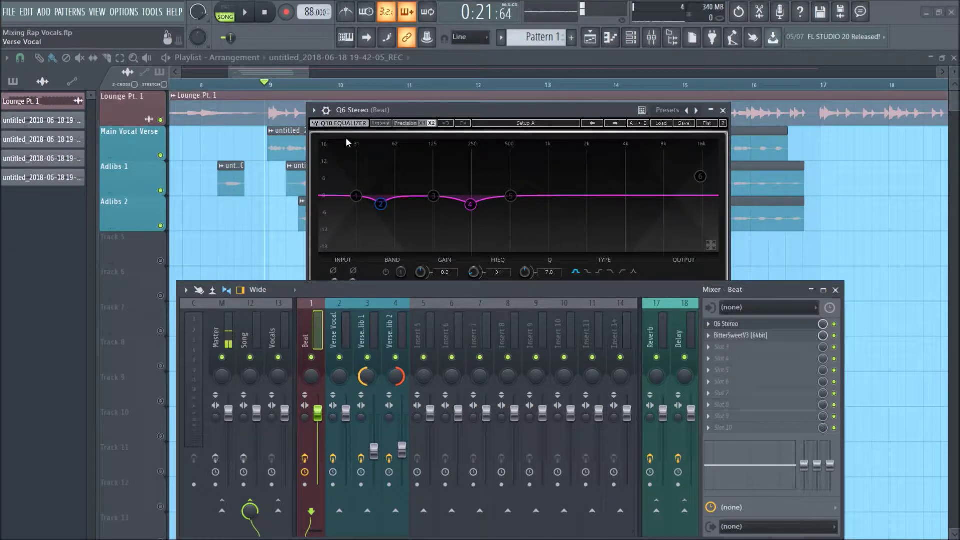
left_click_drag(362, 115, 395, 126)
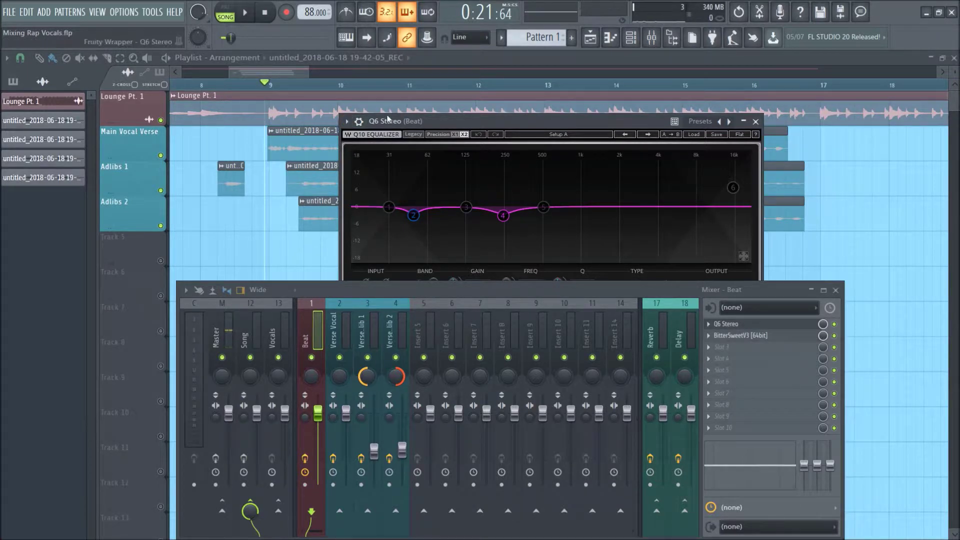
left_click(341, 330)
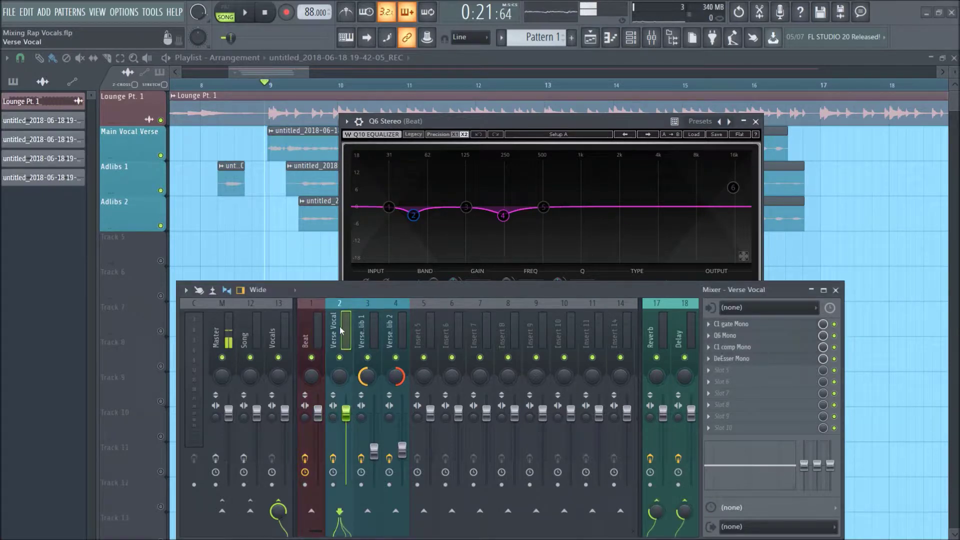
left_click(318, 334)
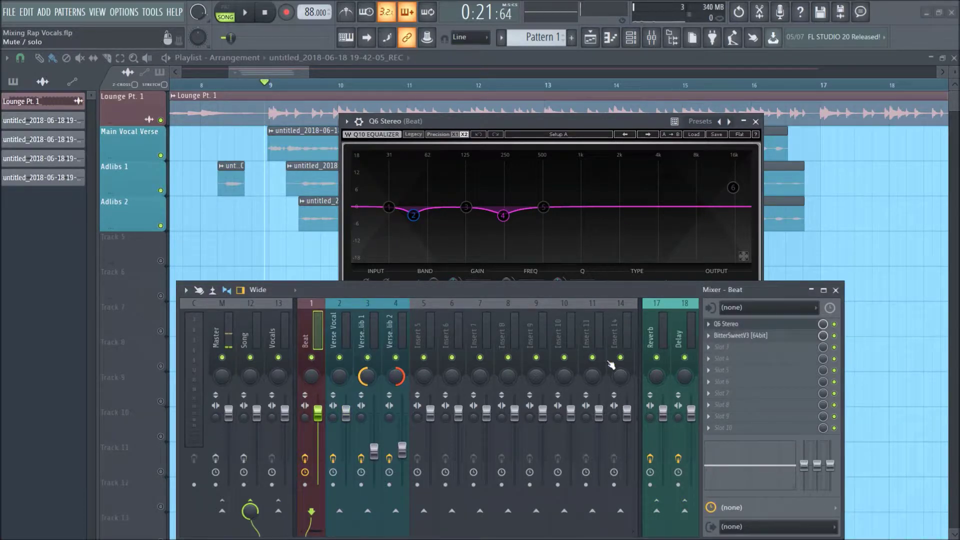
left_click(665, 330)
left_click(683, 334)
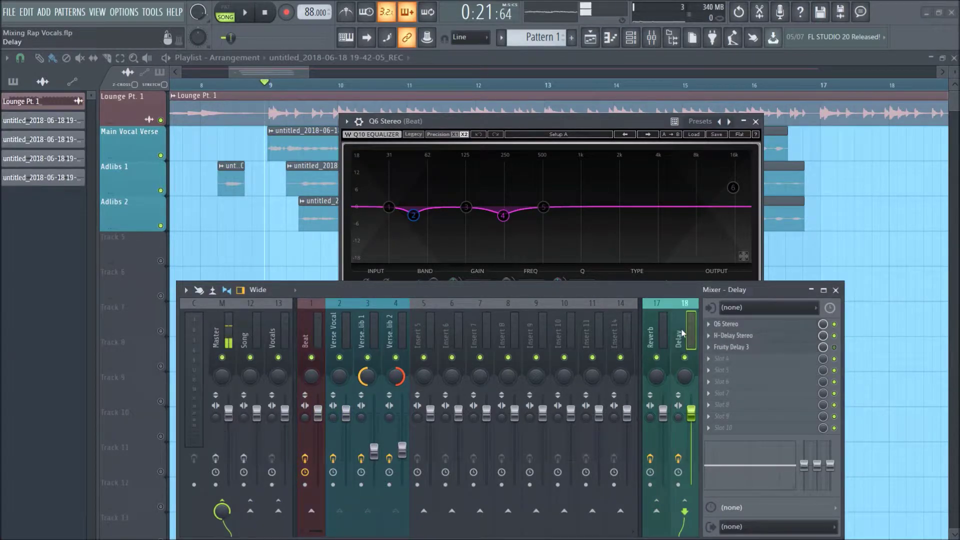
left_click(651, 334)
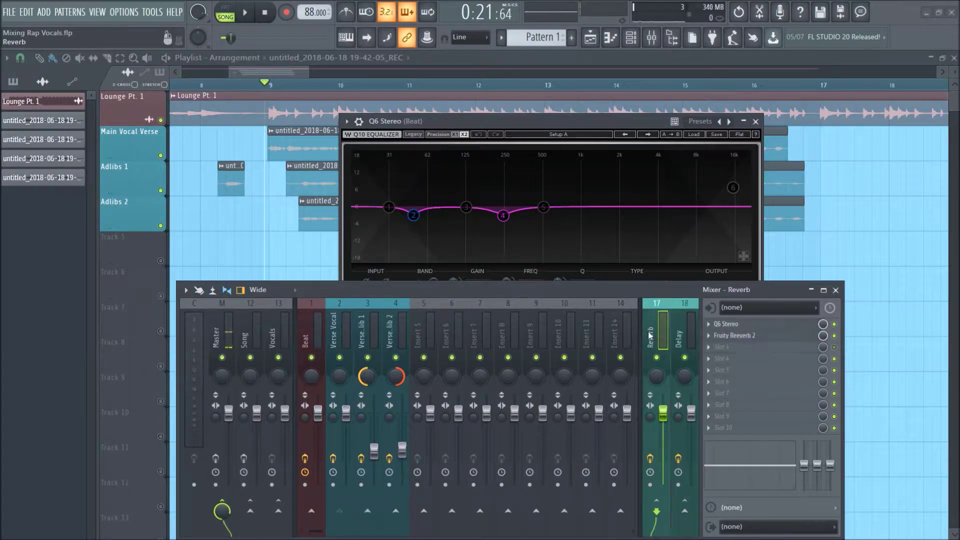
left_click(365, 375)
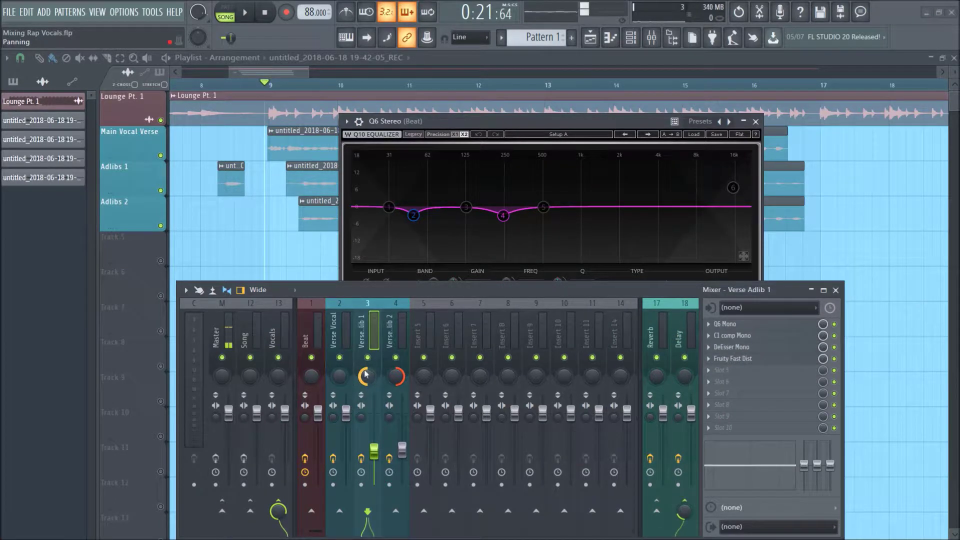
left_click(393, 350)
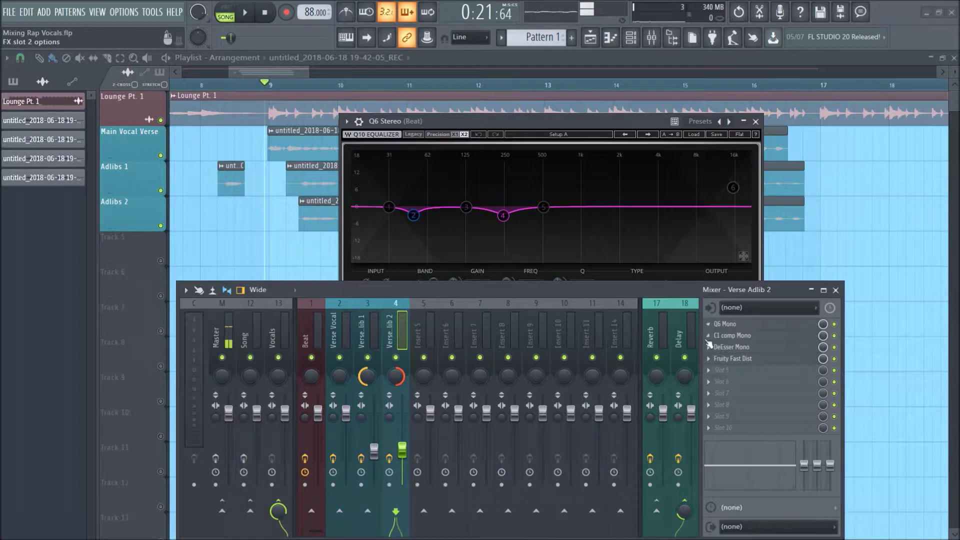
left_click(318, 324)
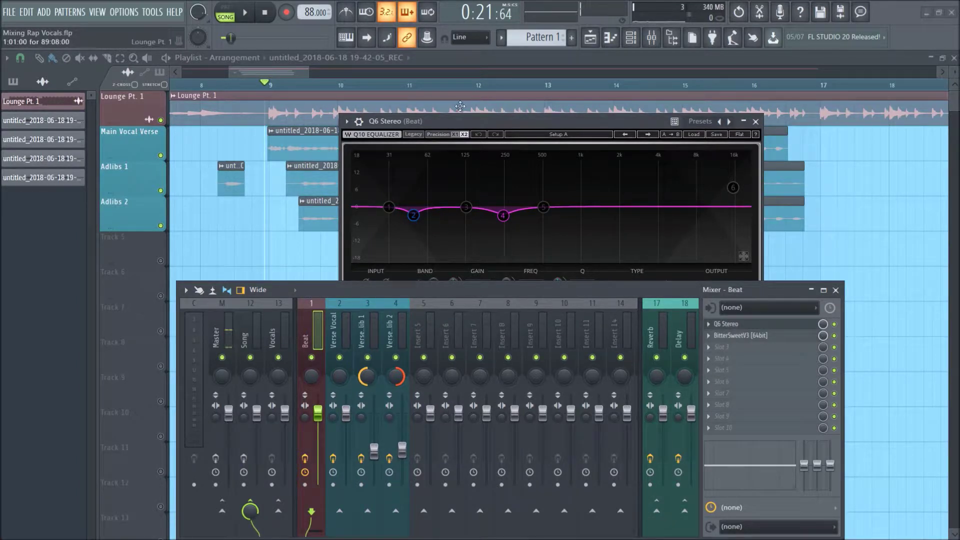
- Boost Q6 band 2 at 40 Hz to about 10.1 dB and audition it with playback
left_click_drag(450, 121, 465, 95)
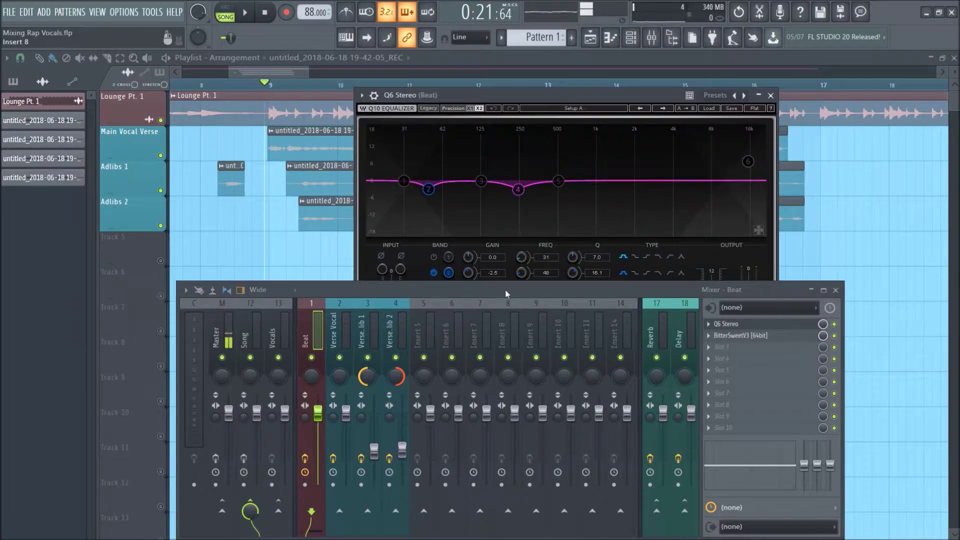
left_click_drag(505, 293, 499, 428)
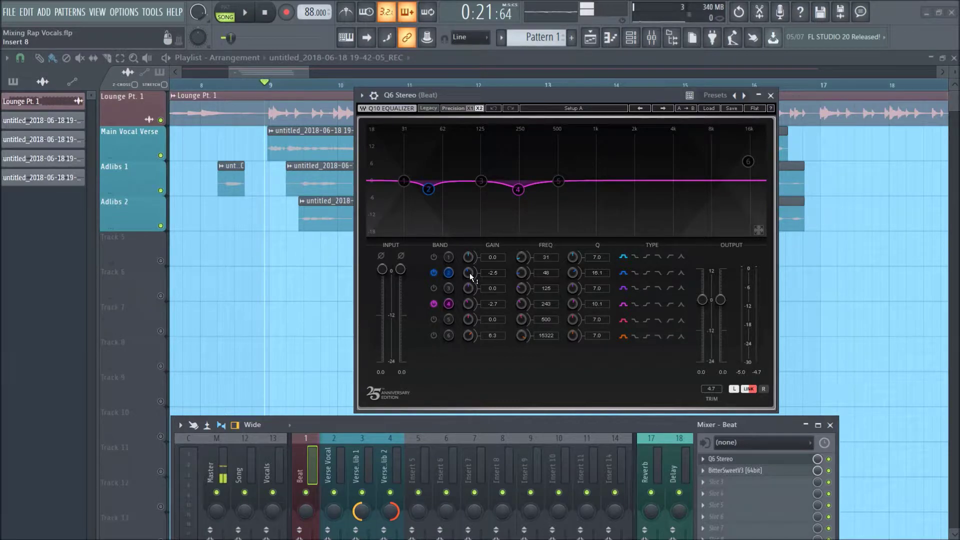
left_click_drag(469, 273, 470, 235)
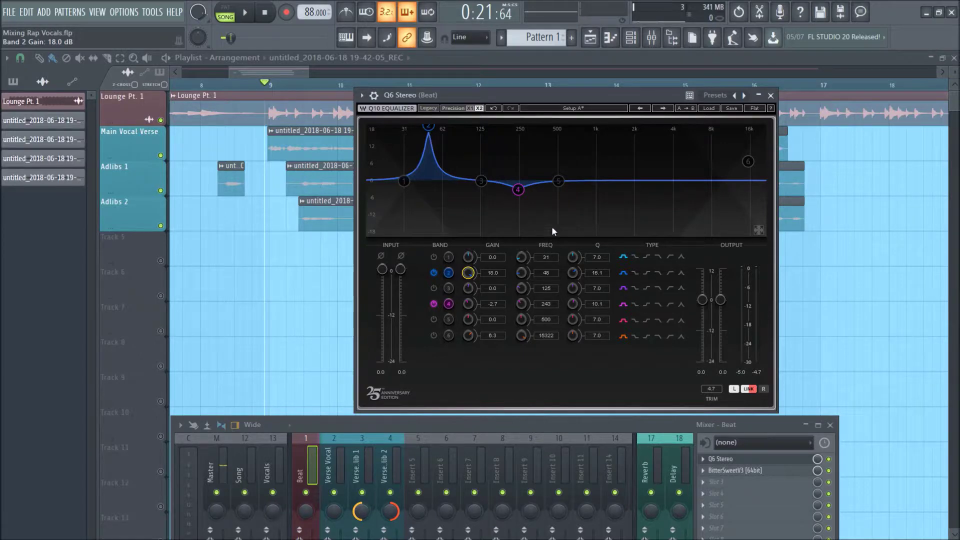
left_click_drag(463, 279, 463, 294)
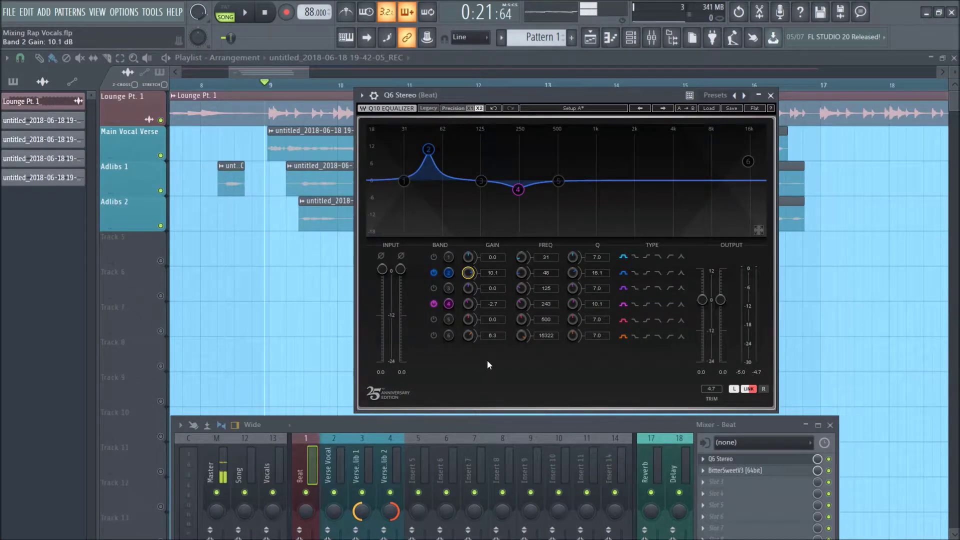
key("space")
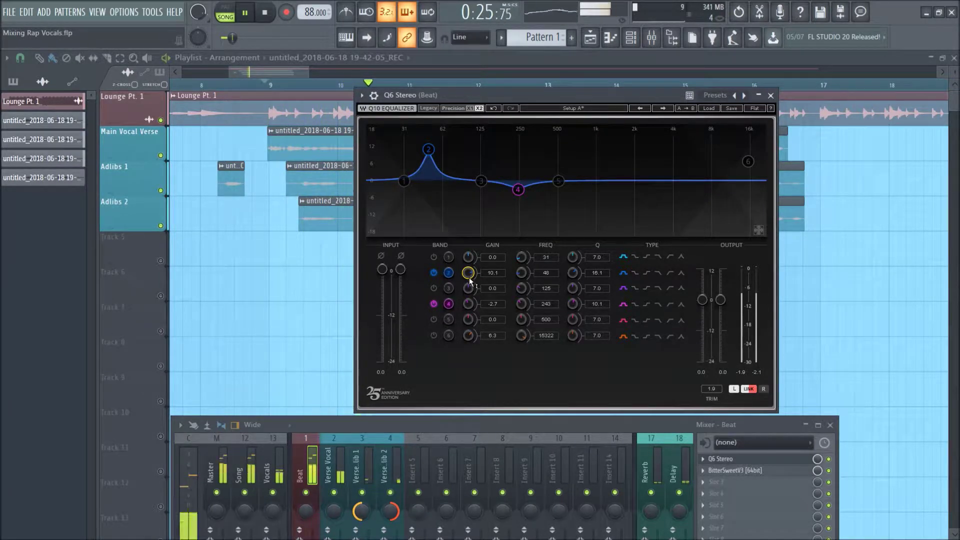
key("space")
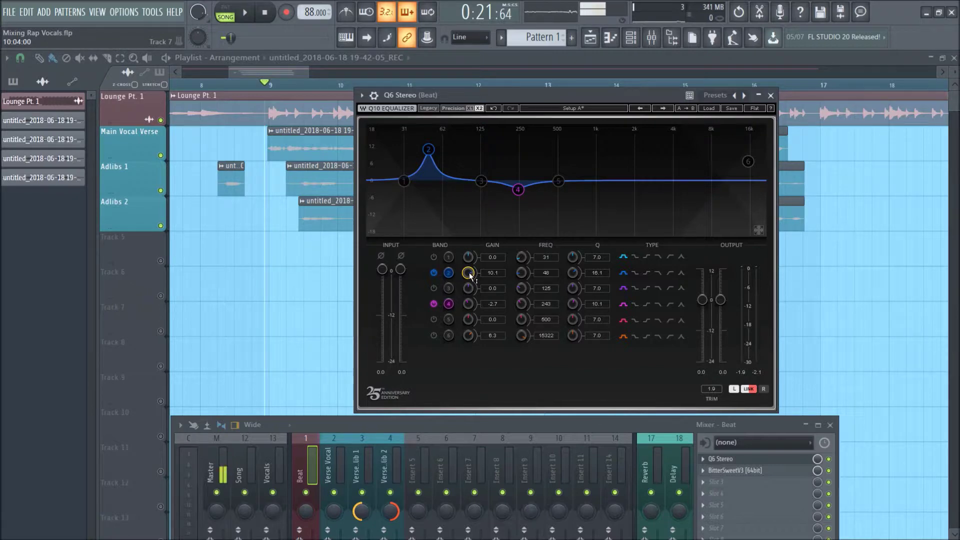
- Revert band 2 to -2.5 dB, trial and undo an 18 dB band 4 boost, then close Q6
left_click(494, 109)
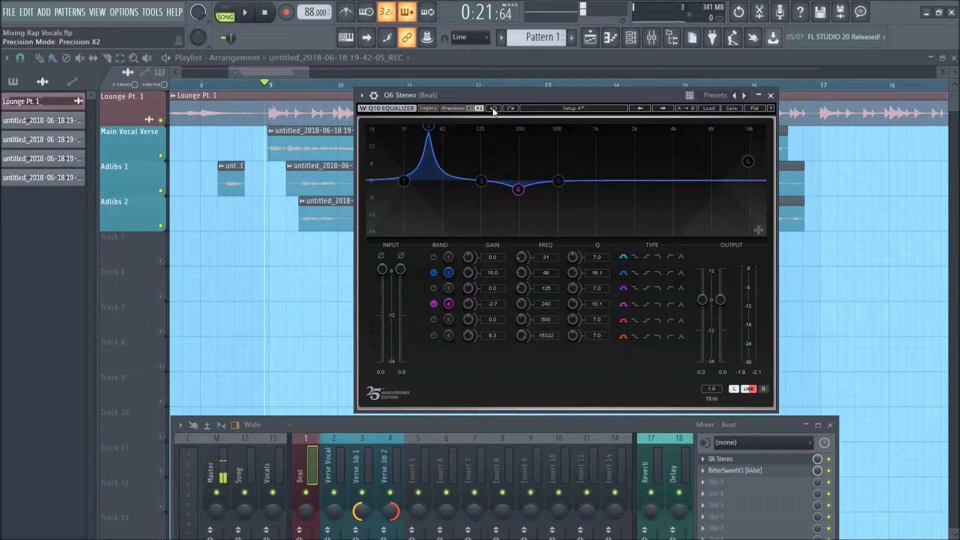
left_click(493, 108)
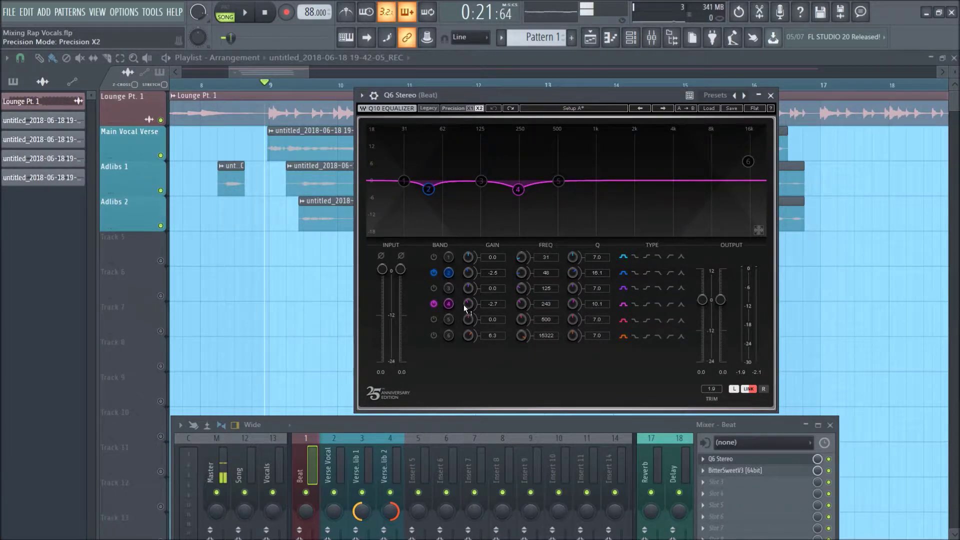
left_click_drag(463, 305, 463, 275)
key("space")
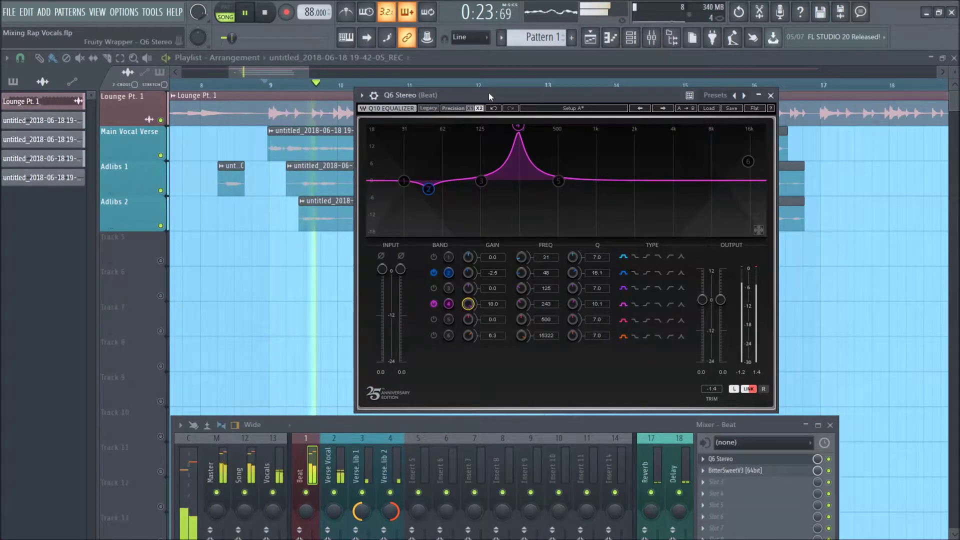
key("space")
left_click(493, 108)
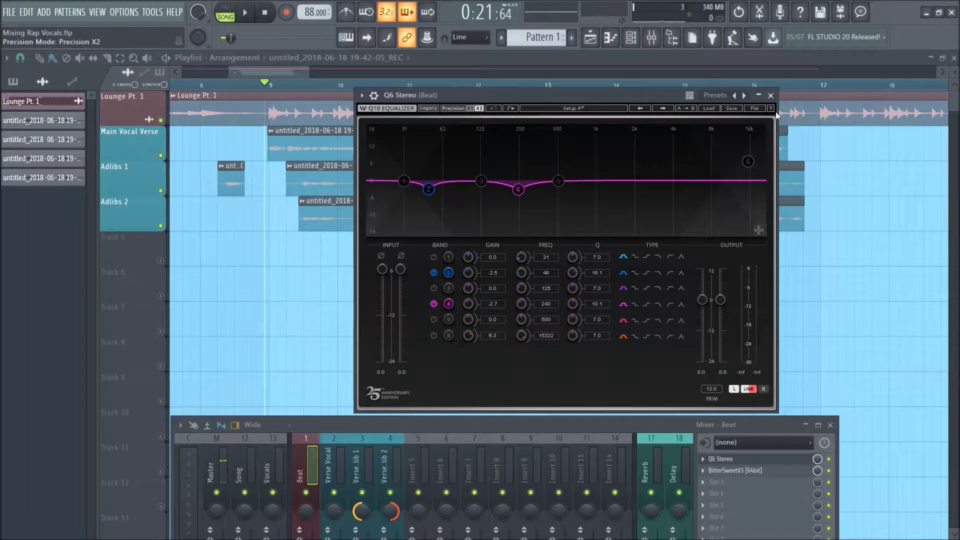
left_click(771, 95)
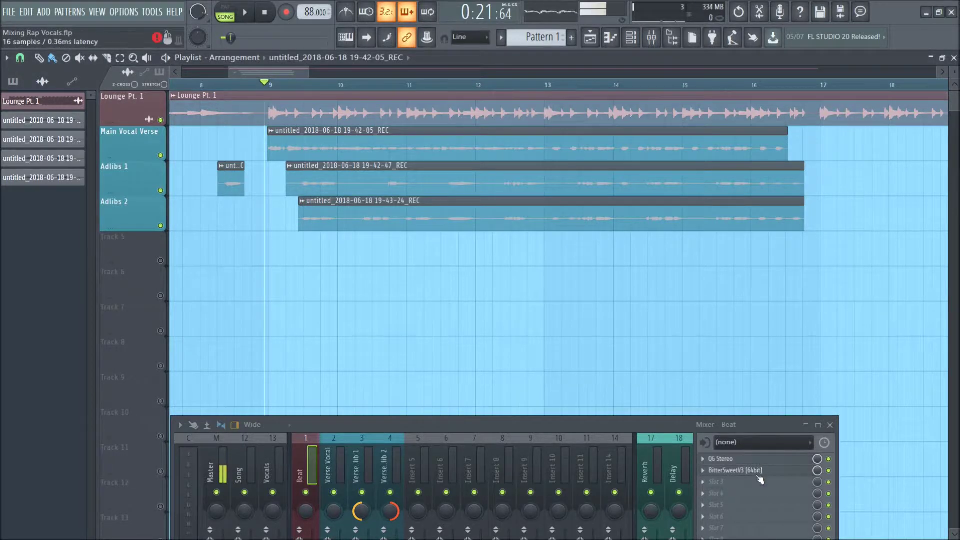
- Open the Beat insert's BitterSweetV3 transient shaper and place it over the playlist
left_click(755, 472)
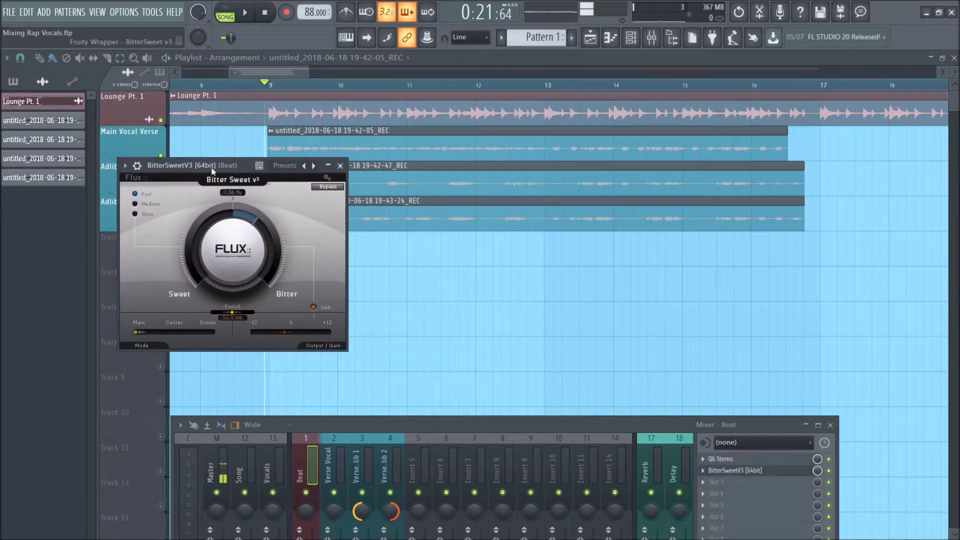
left_click_drag(213, 171, 250, 177)
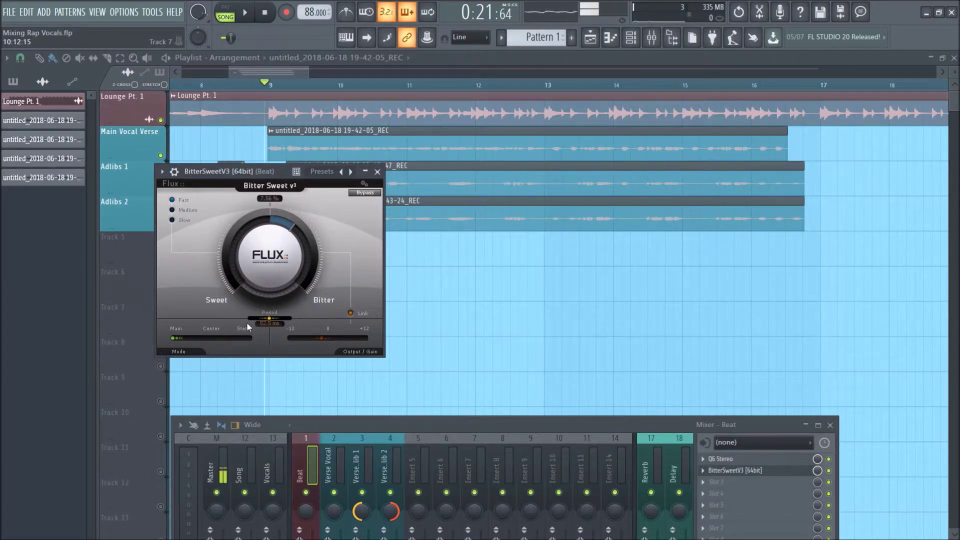
- Set the BitterSweet amount to around 76% while listening, then close it and raise the mixer
key("space")
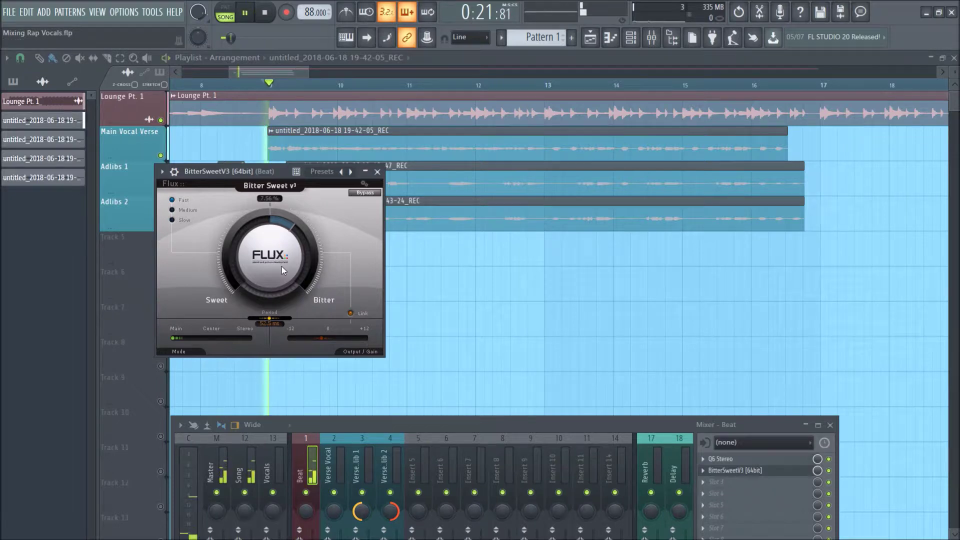
key("space")
left_click_drag(380, 433, 376, 407)
key("space")
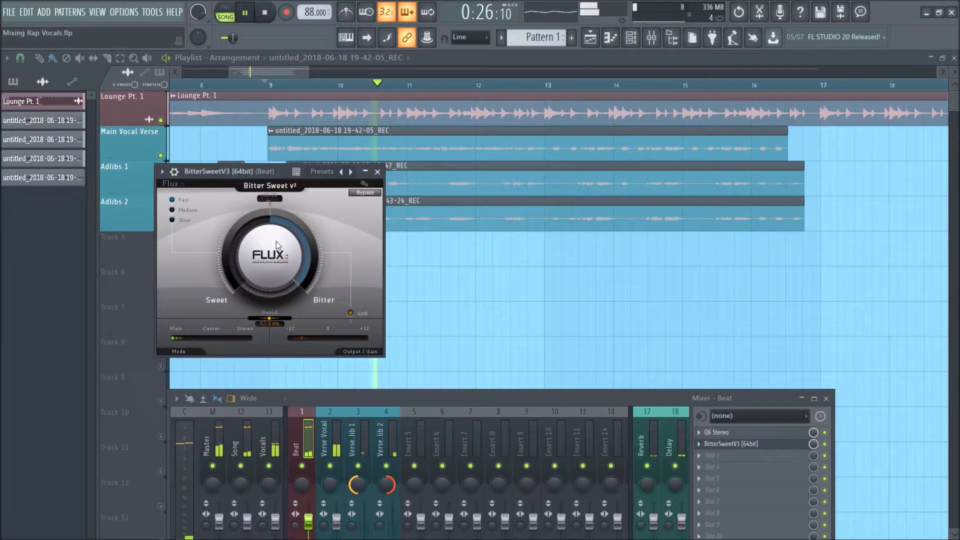
left_click_drag(276, 241, 262, 270)
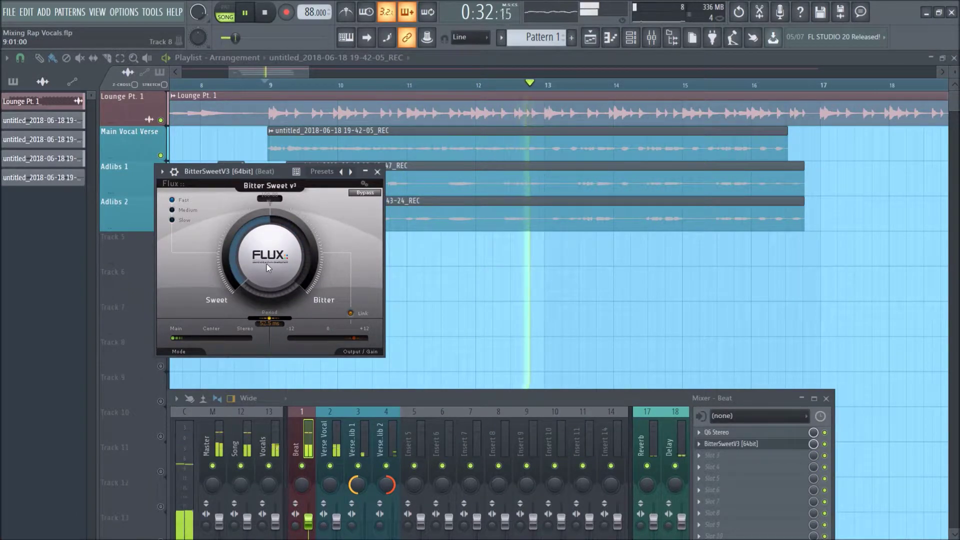
mouse_move(273, 266)
left_mouse_down()
mouse_move(265, 221)
mouse_move(275, 241)
mouse_move(270, 278)
left_mouse_up()
key("space")
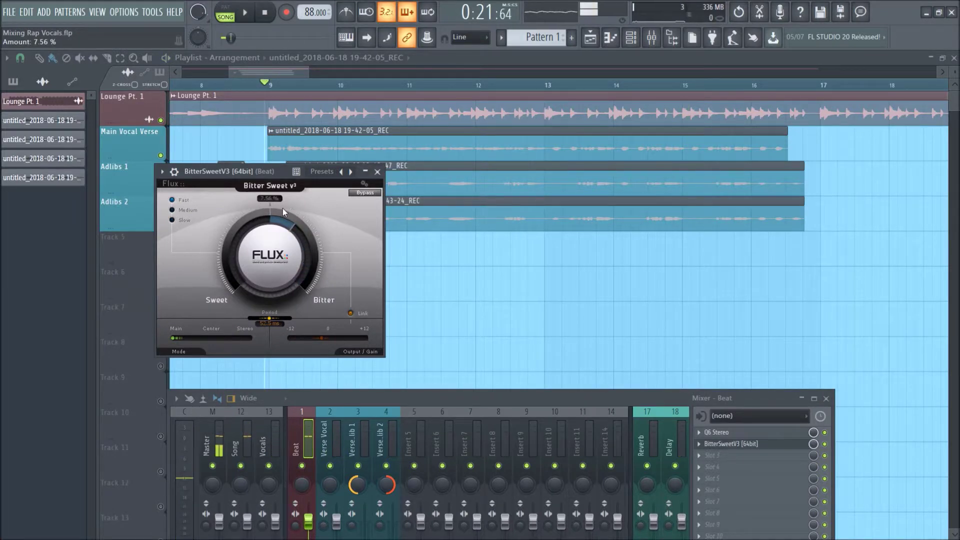
left_click(377, 172)
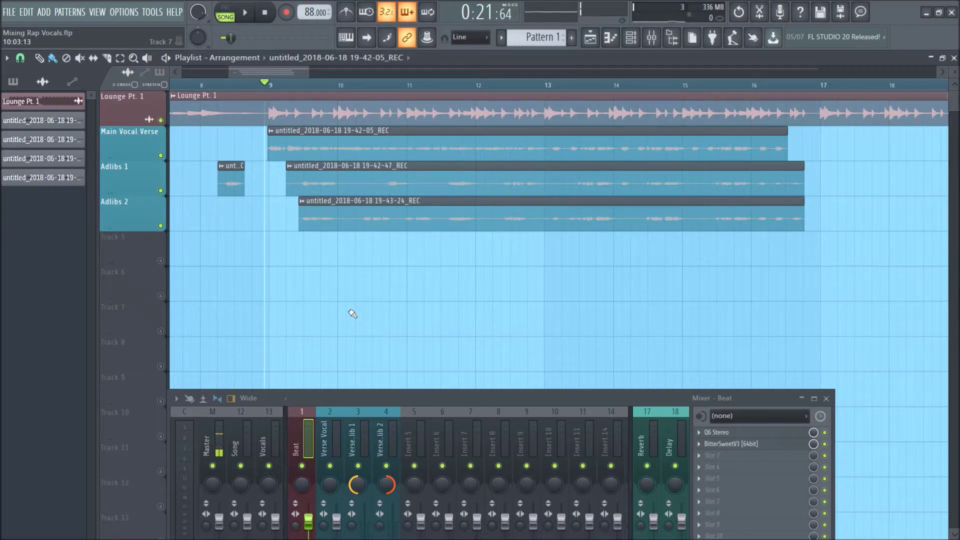
left_click_drag(345, 400, 365, 279)
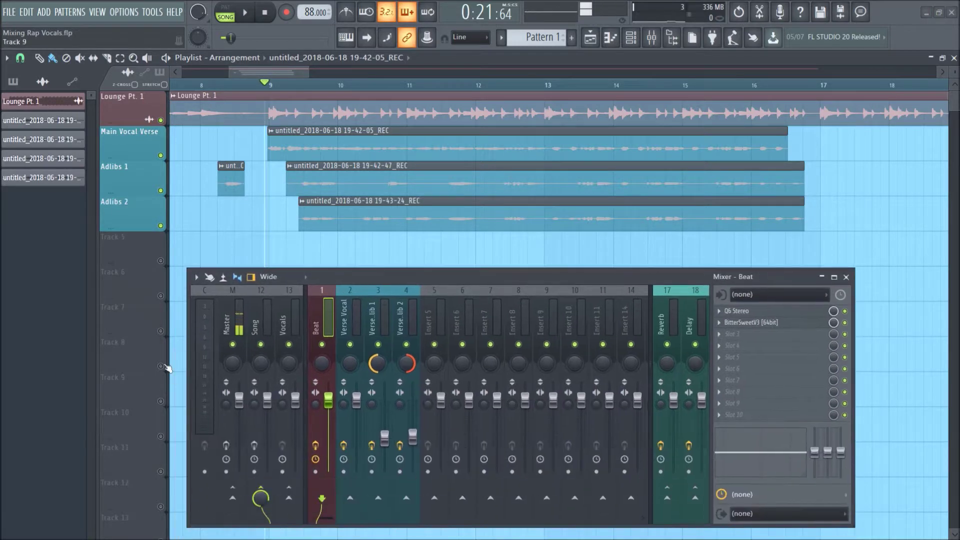
- Open the Song insert's C6-SideChain Stereo above the mixer and show its wrapper info page
left_click(271, 433)
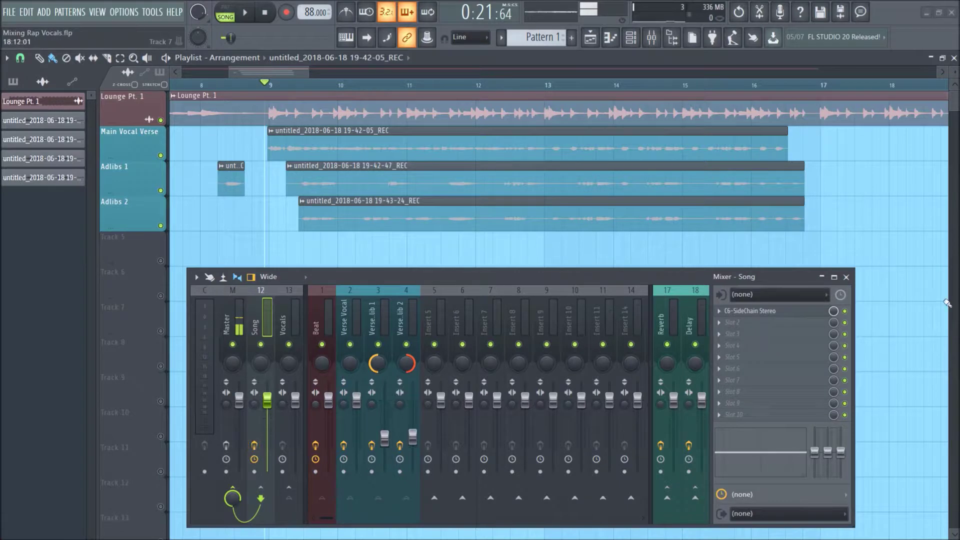
left_click(799, 312)
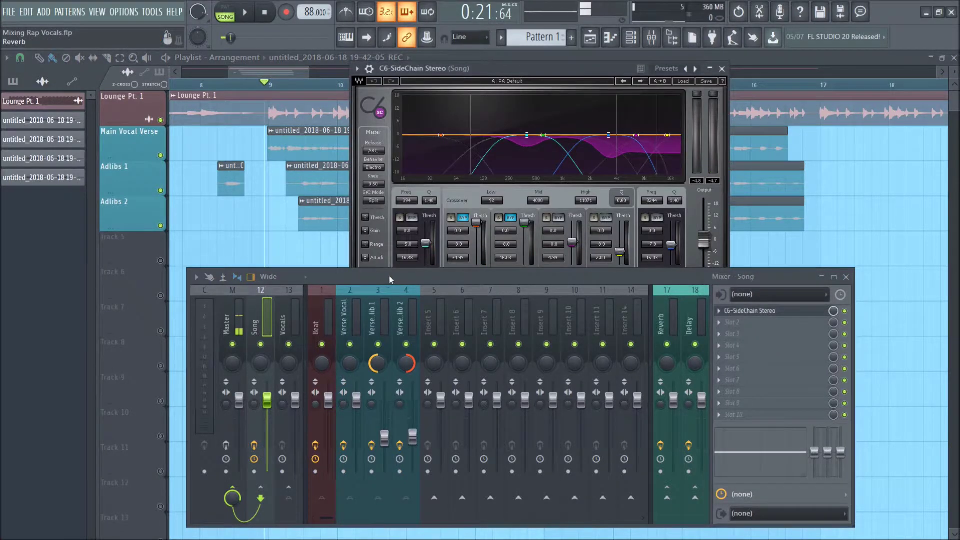
left_click_drag(392, 281, 381, 340)
left_click_drag(472, 70, 428, 237)
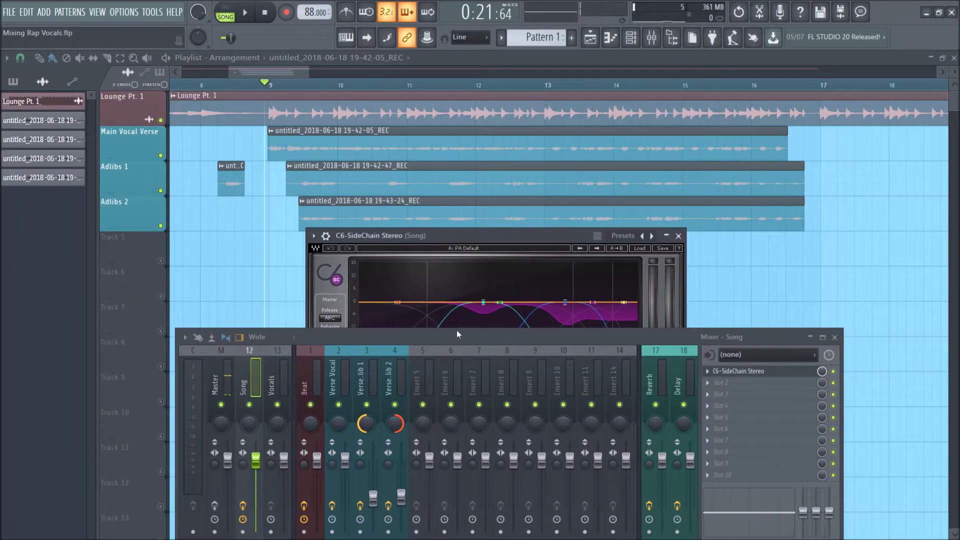
left_click_drag(457, 334, 433, 413)
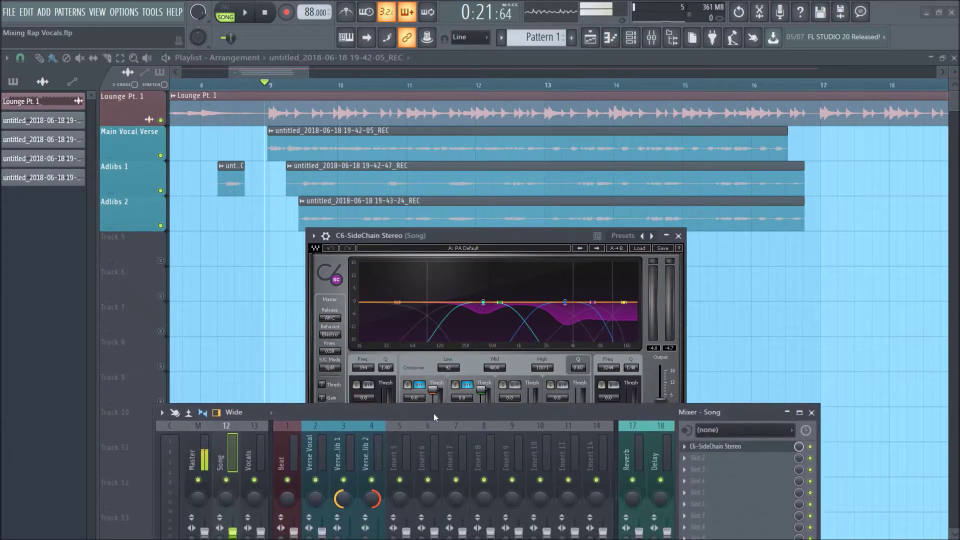
left_click(719, 444)
left_click(718, 444)
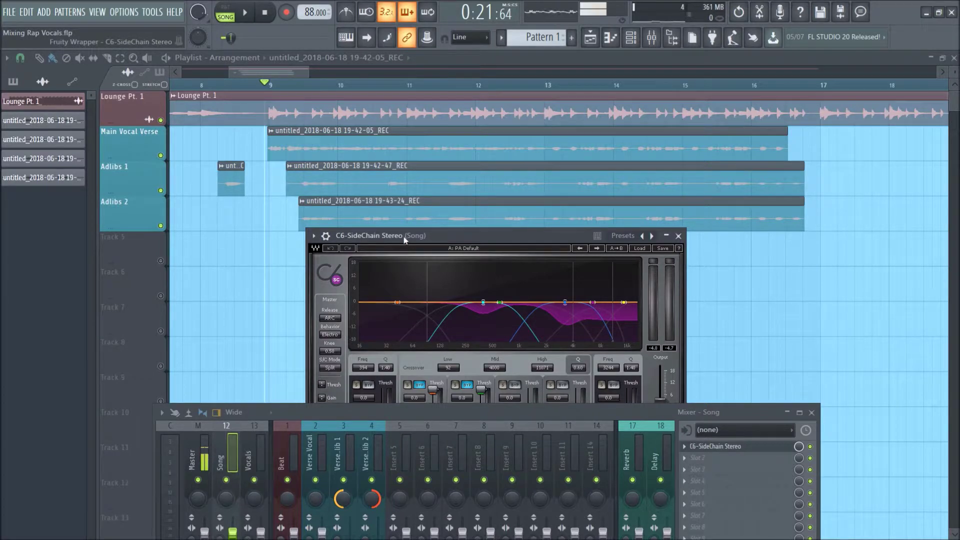
left_click(313, 235)
- Set the C6 wrapper's Processing Stereo Aux In to sidechain input 2
left_click(341, 256)
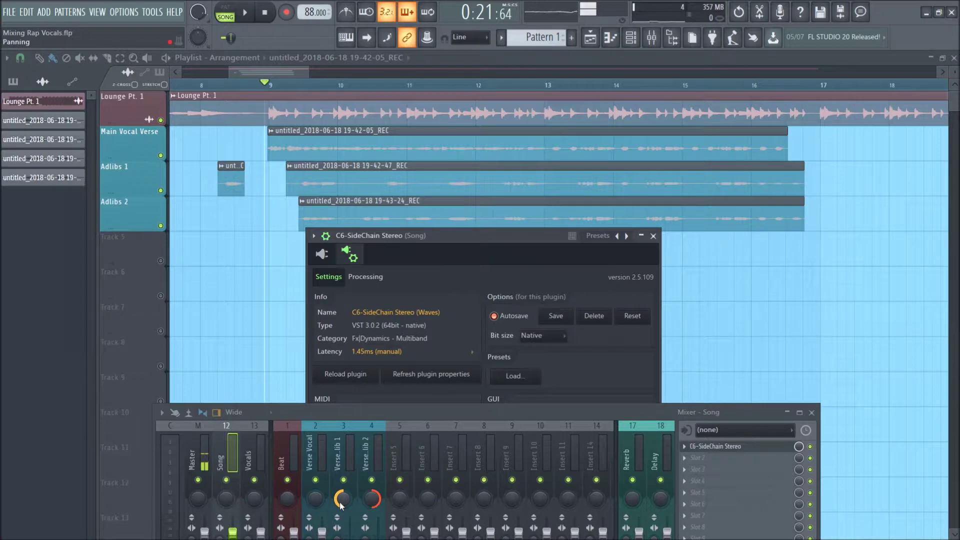
left_click(365, 277)
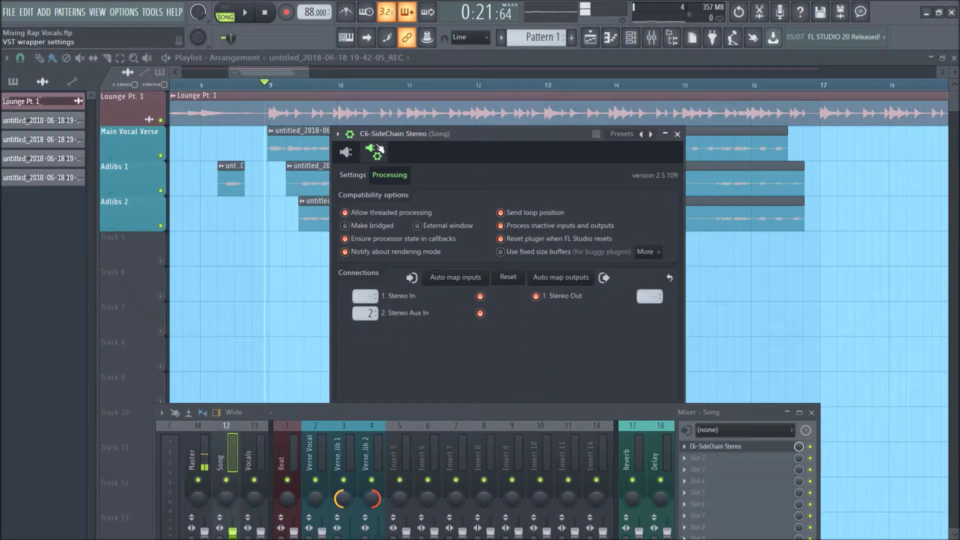
left_click(376, 155)
left_click(351, 141)
left_click(369, 175)
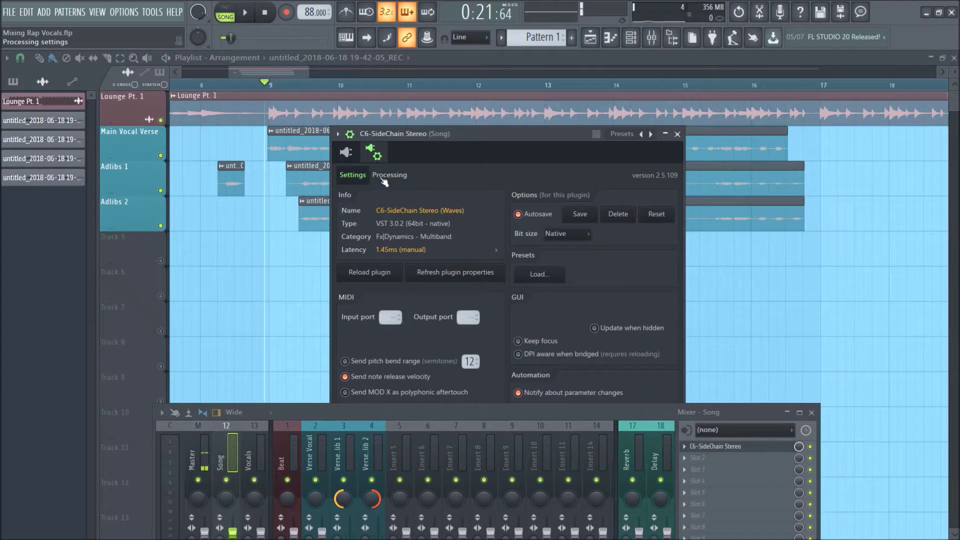
left_click(385, 175)
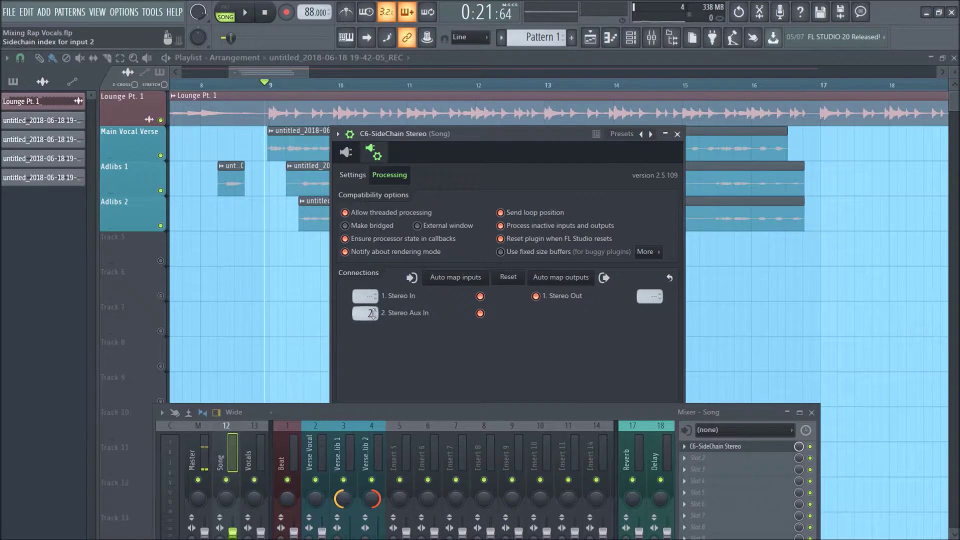
left_click(373, 314)
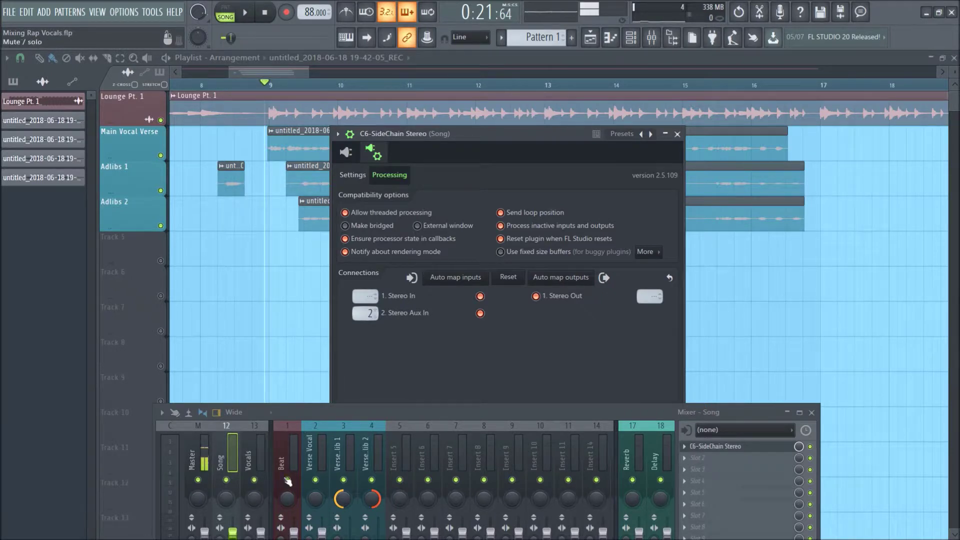
- Route the Vocals track to Song as a sidechain-only input, then reselect Song
left_click(351, 159)
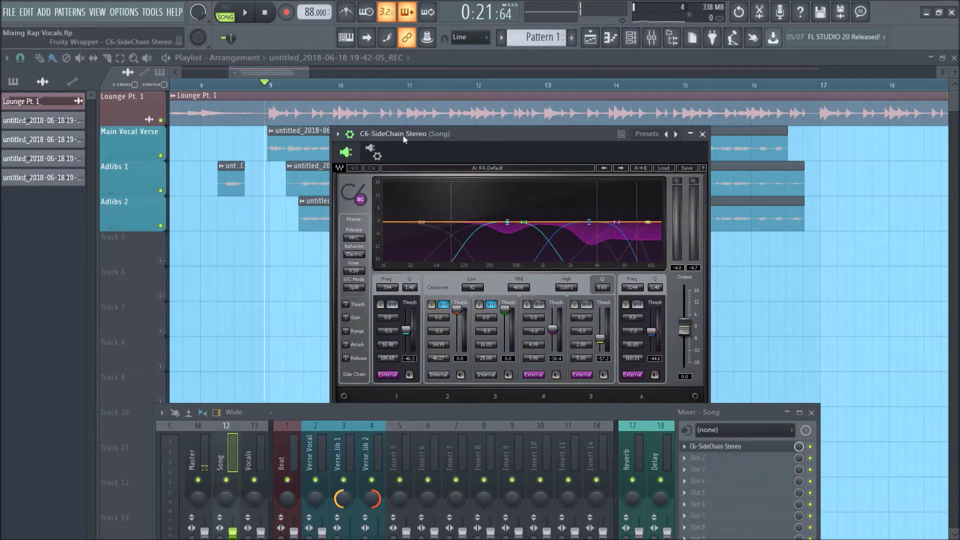
left_click_drag(300, 412, 328, 301)
left_click(295, 378)
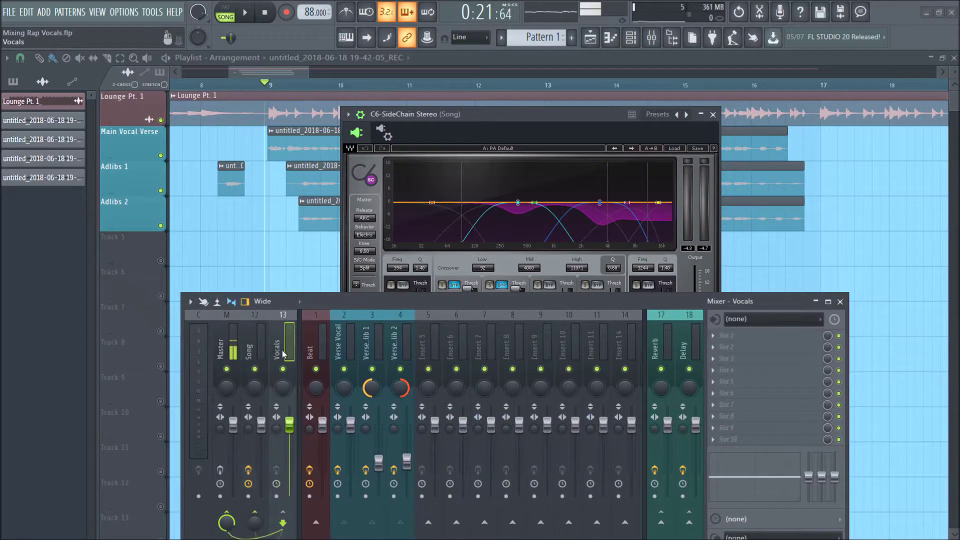
left_click(257, 516)
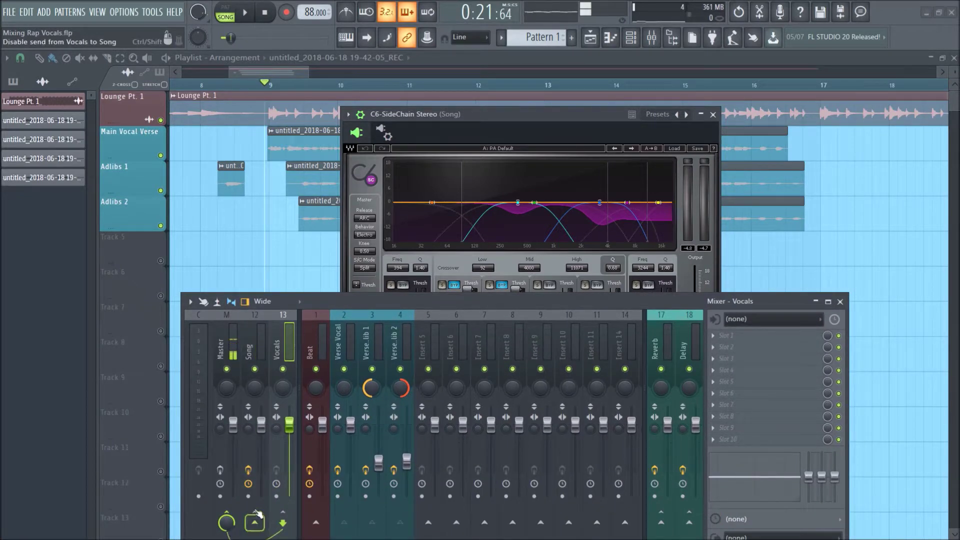
right_click(255, 520)
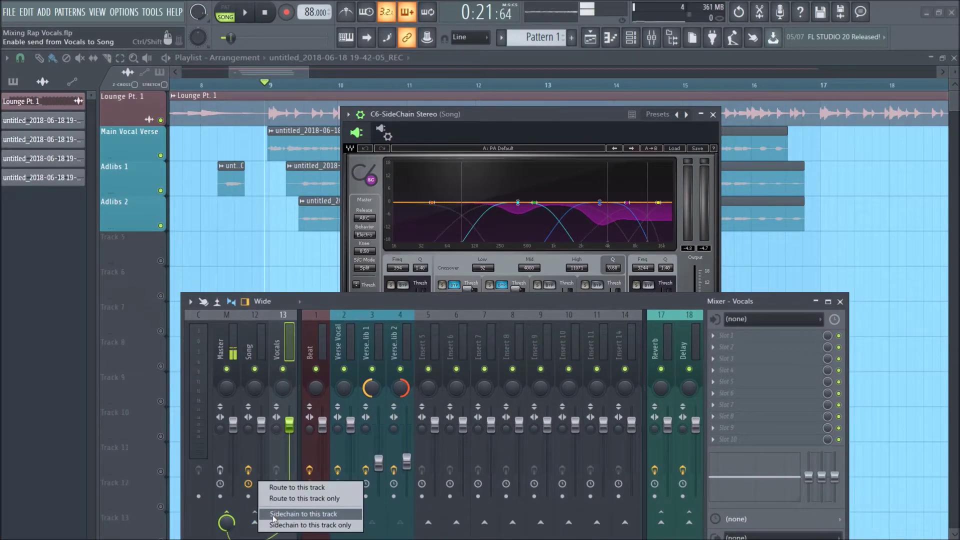
left_click(270, 525)
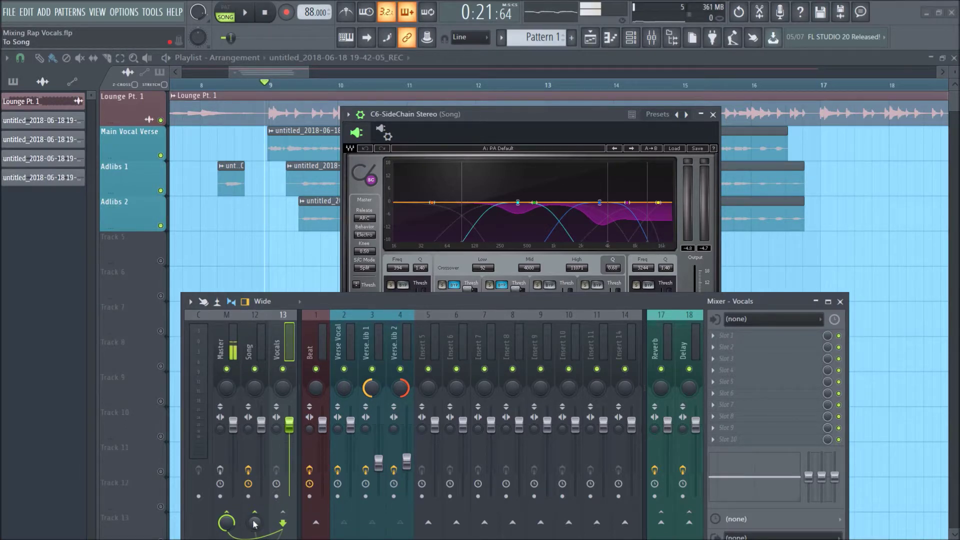
left_click(257, 343)
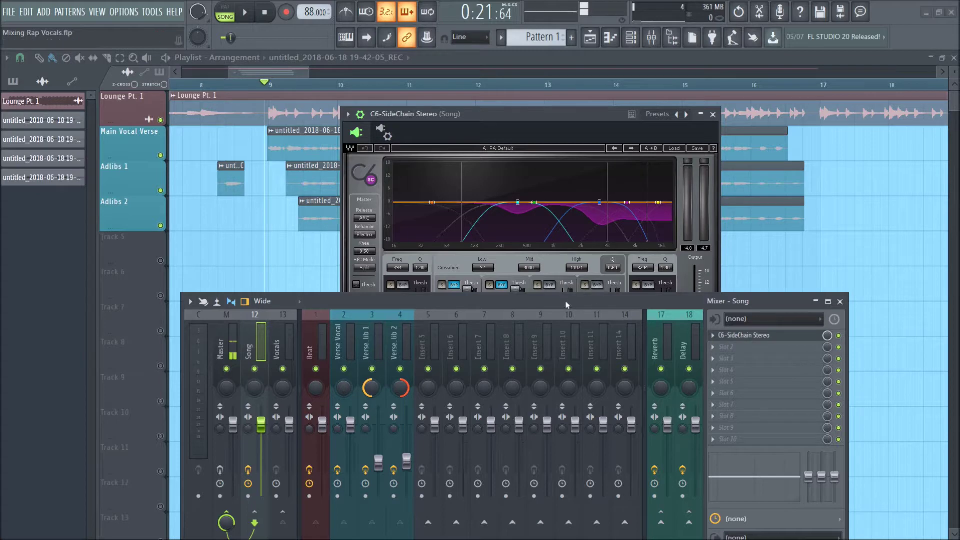
- Rearrange the mixer and C6 windows so the plugin sits at the lower left
left_click_drag(527, 303, 514, 401)
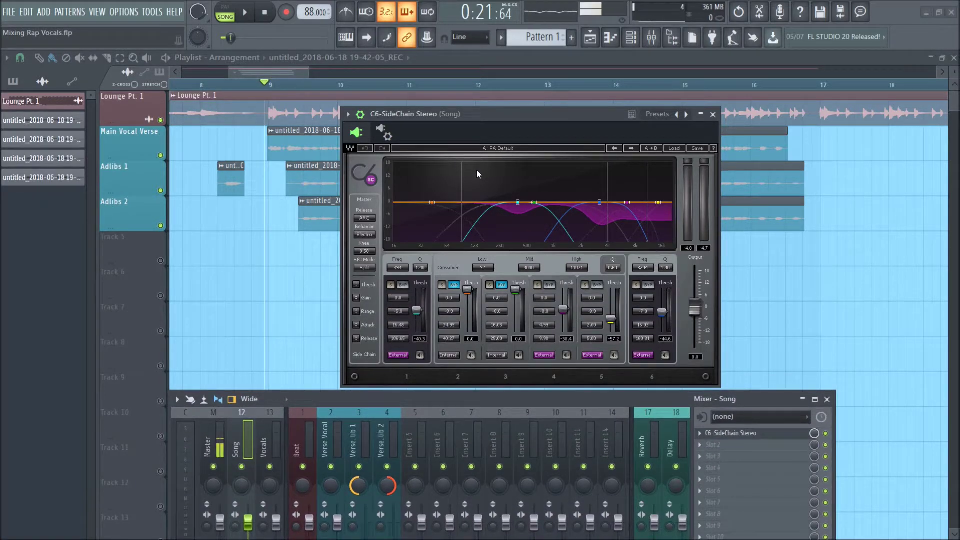
left_click_drag(544, 119, 268, 234)
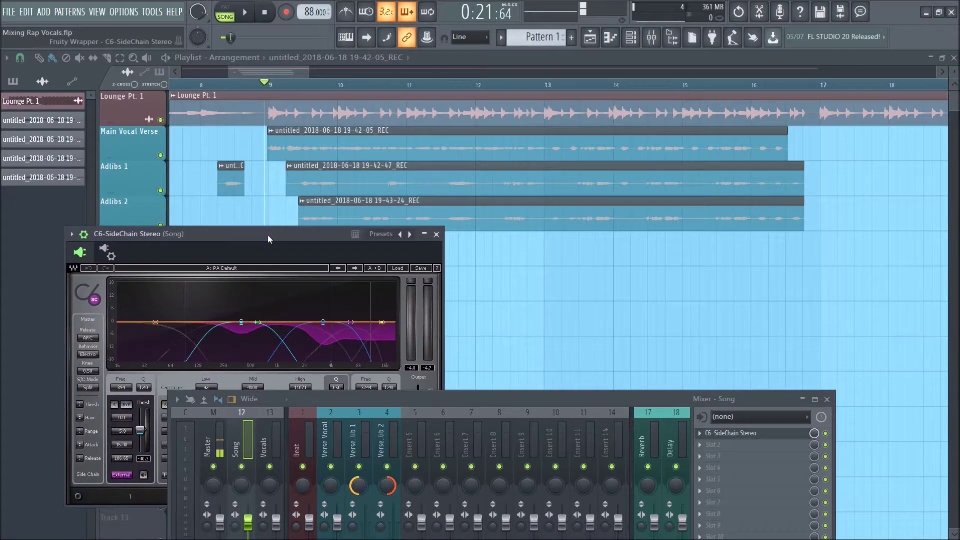
left_click_drag(357, 406, 467, 291)
- Reposition and widen the C6 window so all bands are visible
left_click_drag(216, 249, 158, 229)
left_click(24, 220)
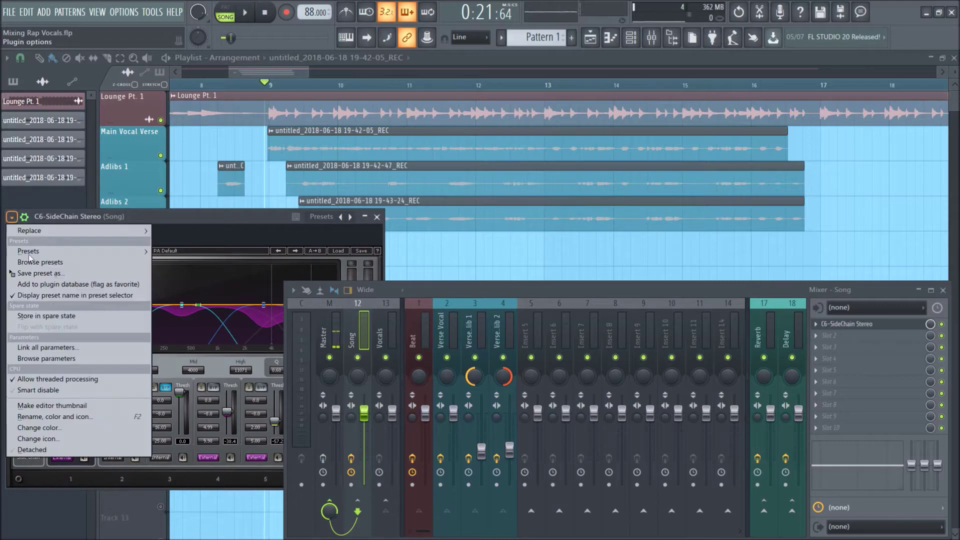
left_click(45, 444)
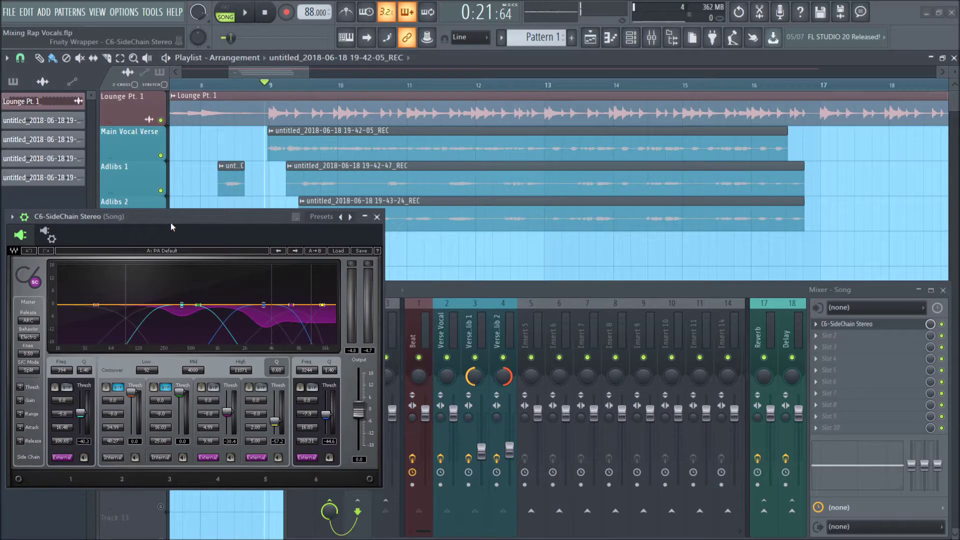
left_click_drag(175, 220, 184, 247)
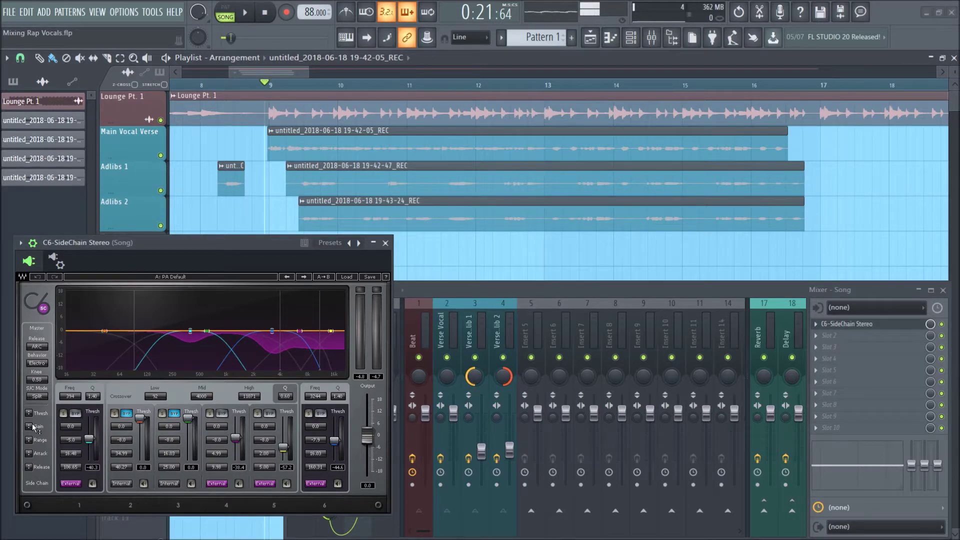
- Return all C6 band gains to 0 dB and undo the trial range and attack changes
scroll(29, 426, "up", 10)
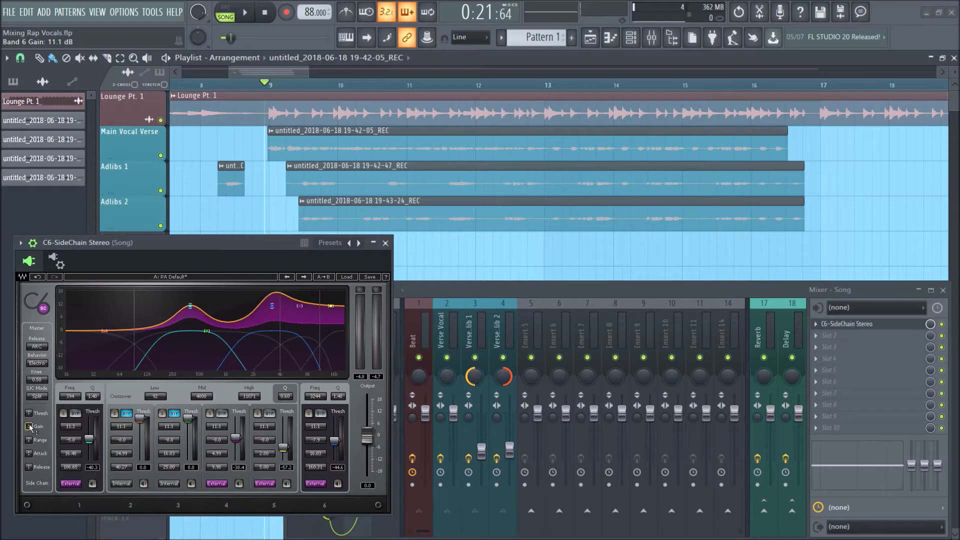
left_click(37, 278)
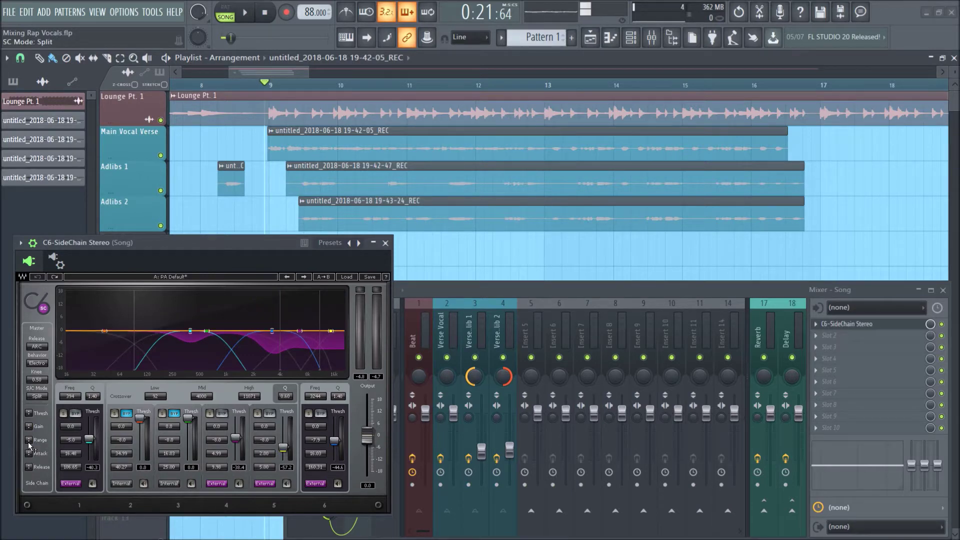
scroll(29, 442, "up", 20)
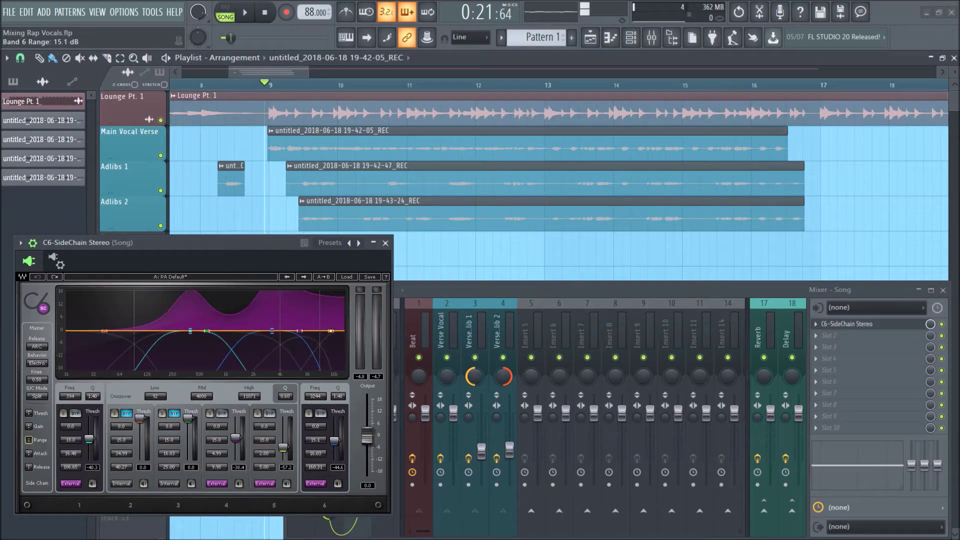
left_click(37, 277)
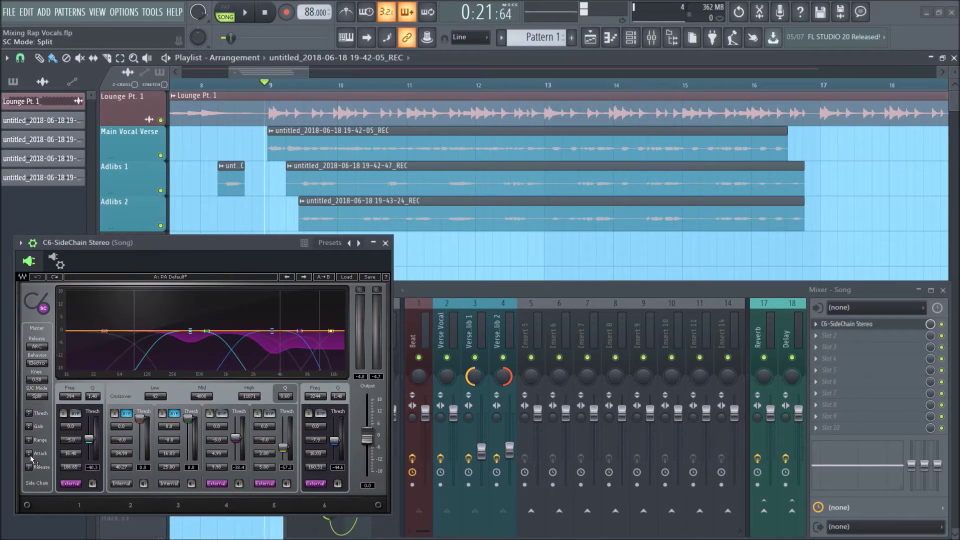
left_click_drag(29, 456, 28, 420)
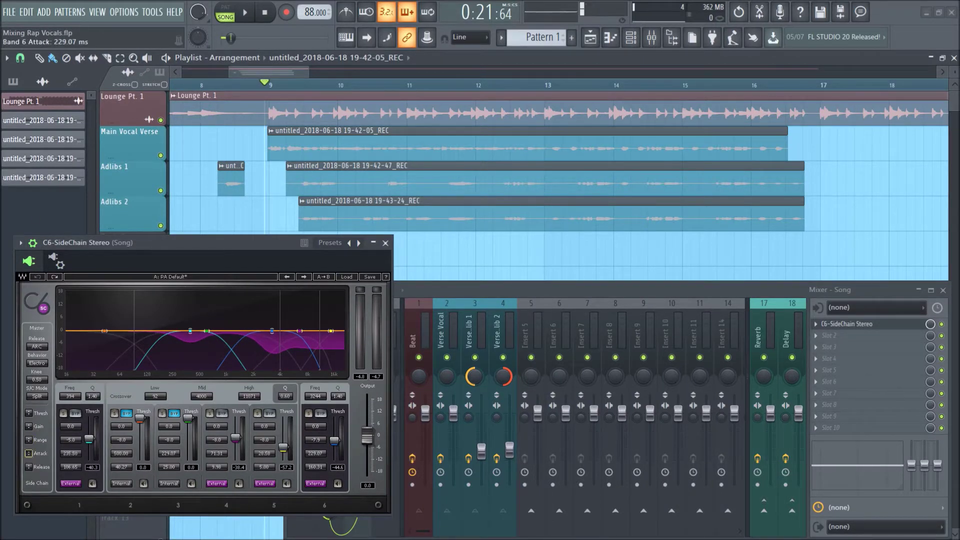
left_click(36, 278)
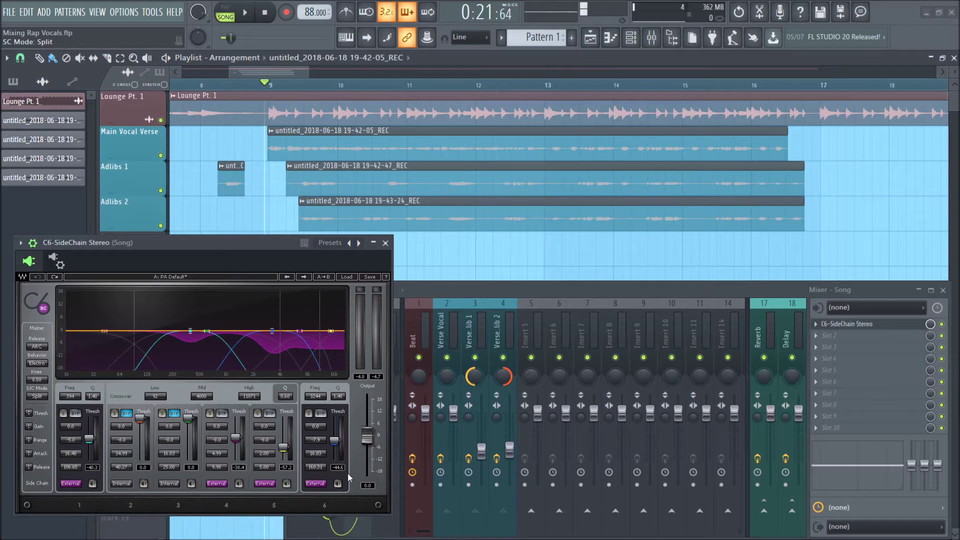
- Check the C6 preset list without loading one, then bypass C6 bands 1, 4 and 5
left_click(347, 277)
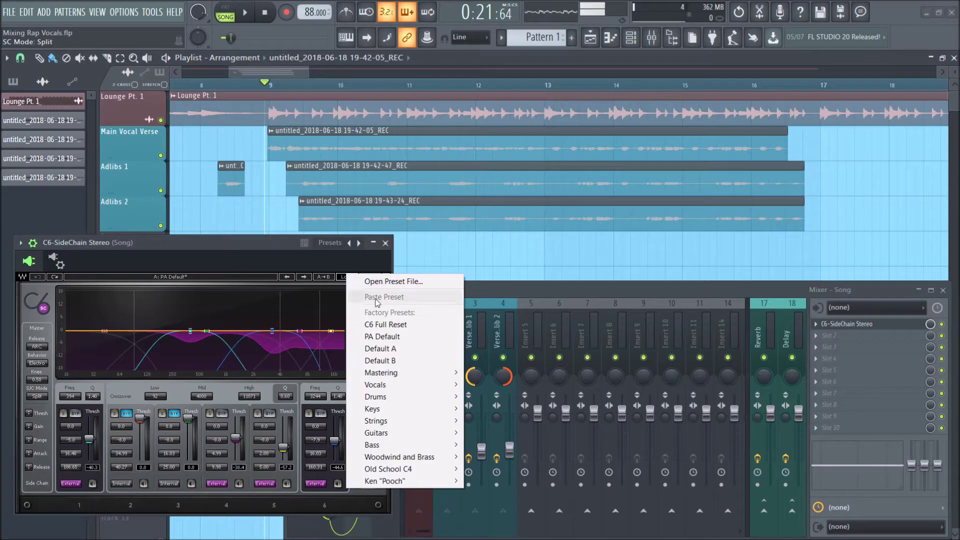
left_click(280, 255)
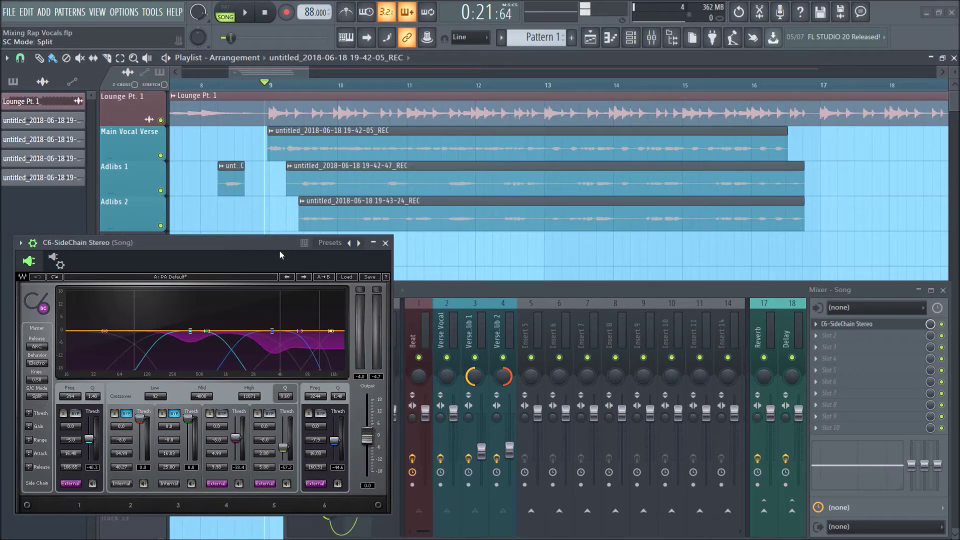
left_click(75, 414)
left_click(222, 413)
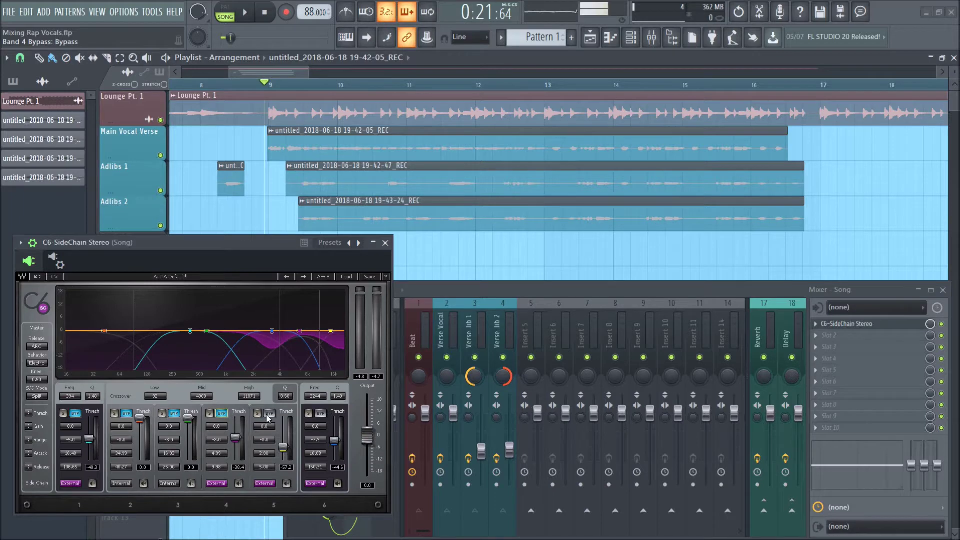
left_click(269, 414)
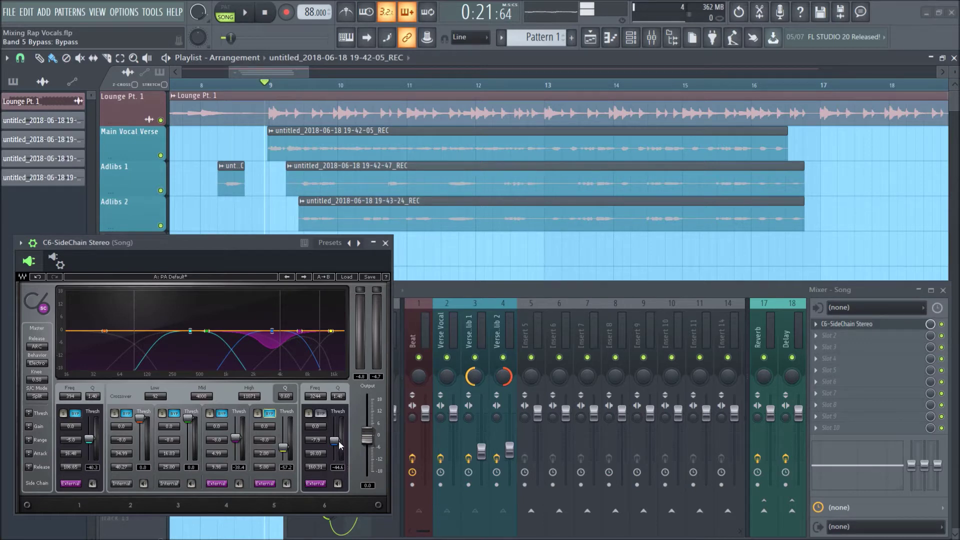
- Set band 6's sidechain keying to External and audition the ducking from bar 9
left_click(316, 483)
left_click(316, 483)
left_click(316, 484)
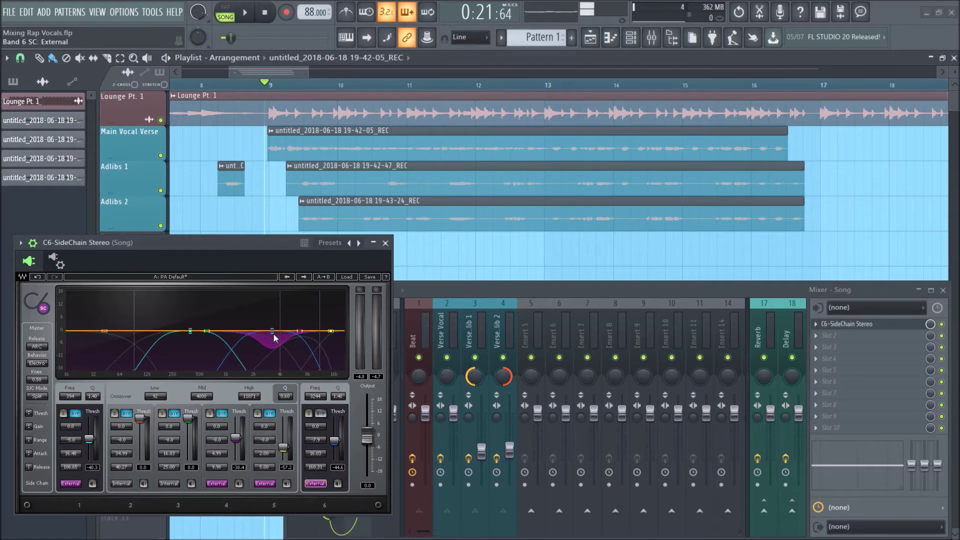
key("space")
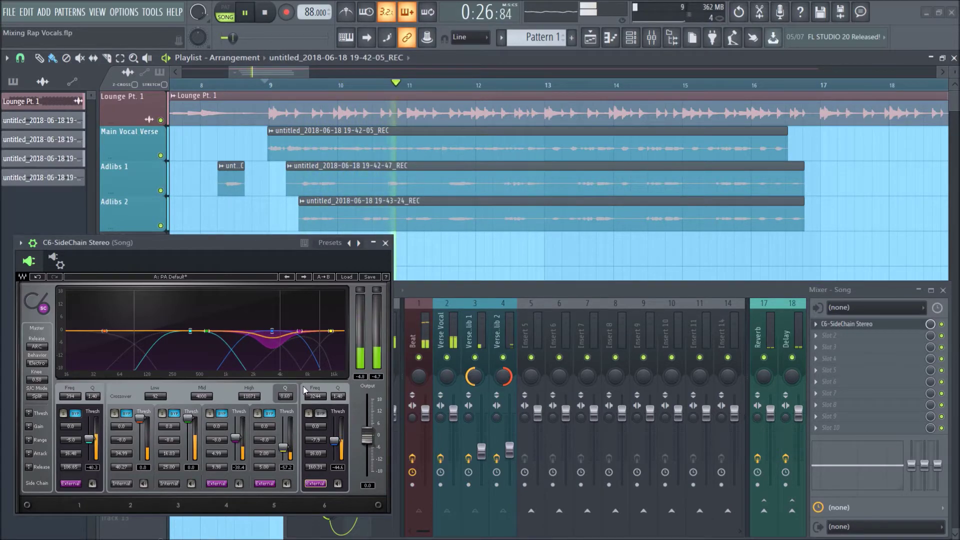
key("space")
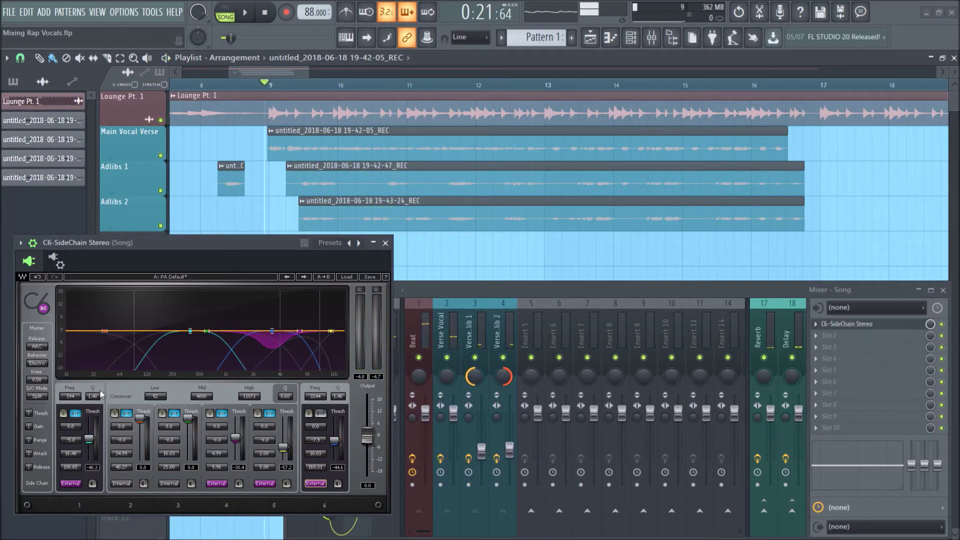
- Re-enable C6 bands 5, 4 and 1, leaving band 2 bypassed
left_click(270, 413)
left_click(221, 413)
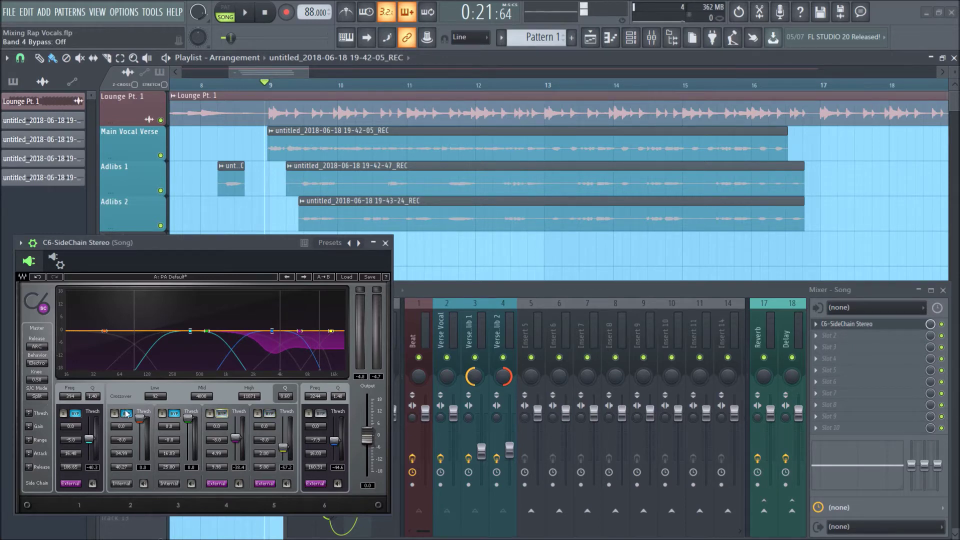
left_click(126, 414)
left_click(127, 413)
left_click(75, 413)
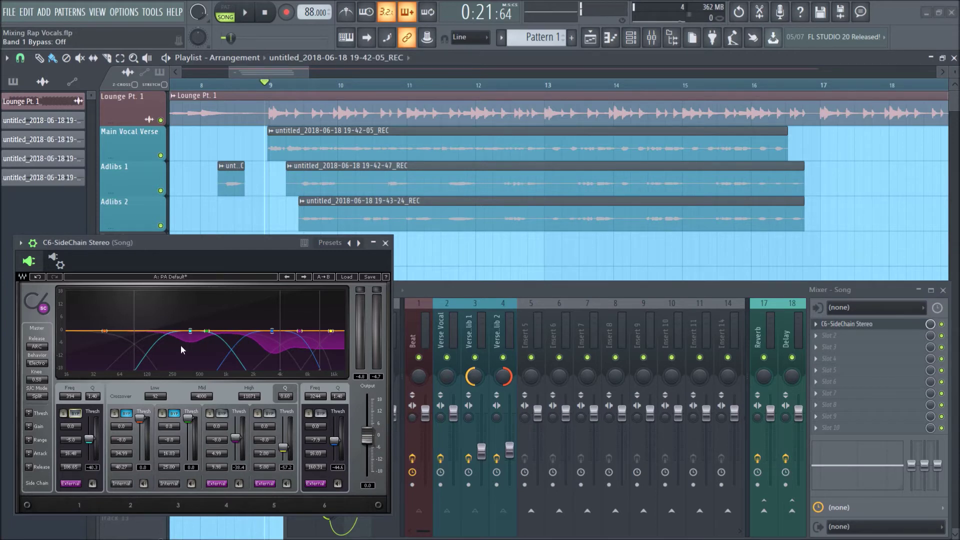
- Move the C6 window aside, bring the Mixer forward, and disable the Song channel's effects
left_click_drag(313, 260, 229, 217)
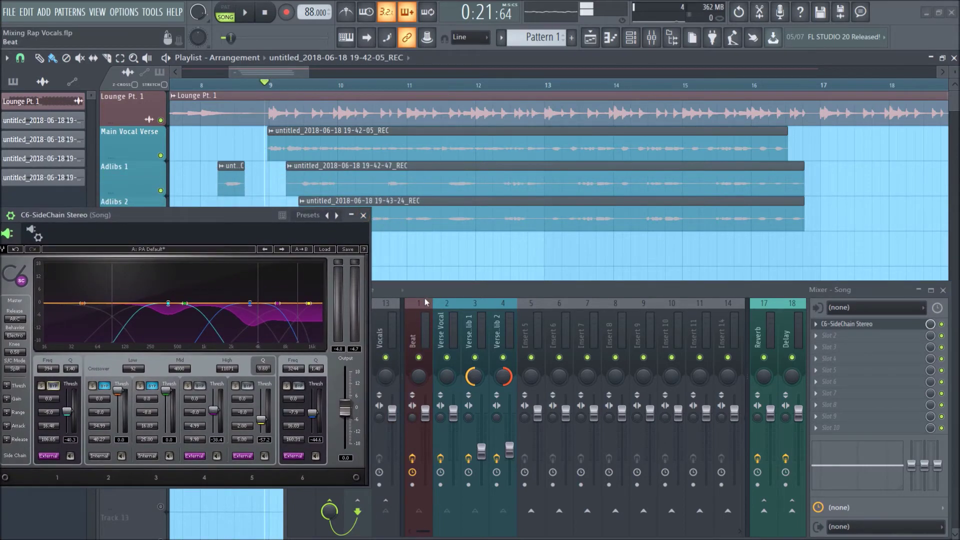
left_click_drag(429, 291, 491, 276)
left_click(413, 443)
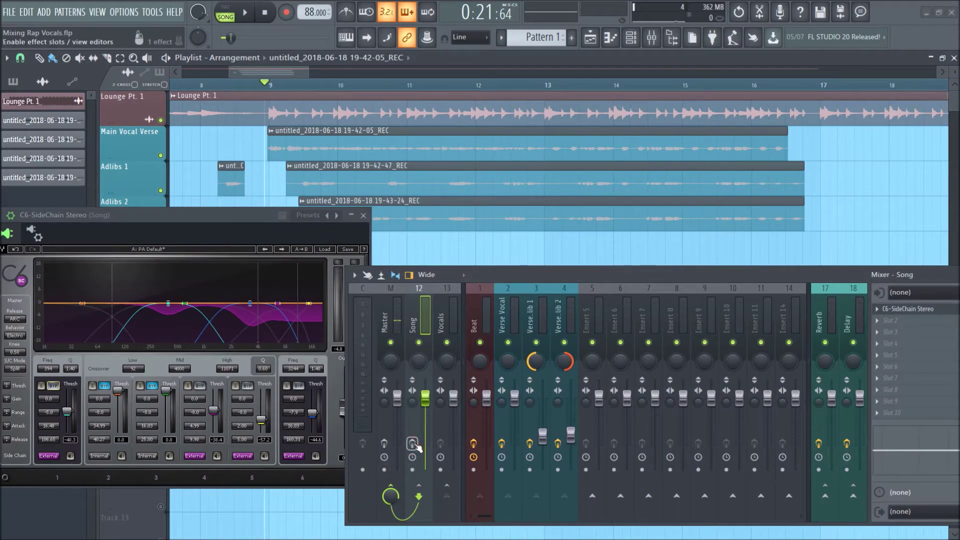
- A/B the Song insert's effects during playback from bar 9, finishing with them enabled and playing
key("space")
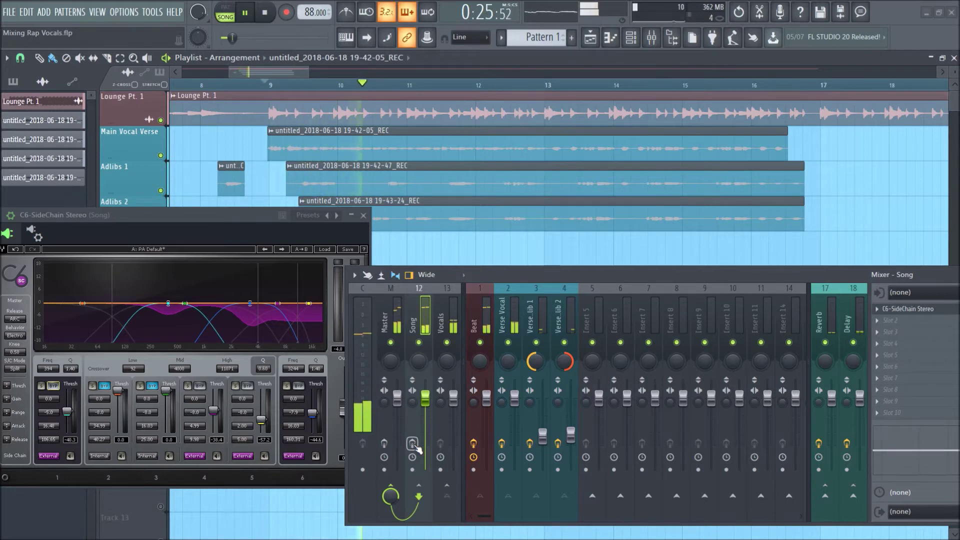
left_click(413, 444)
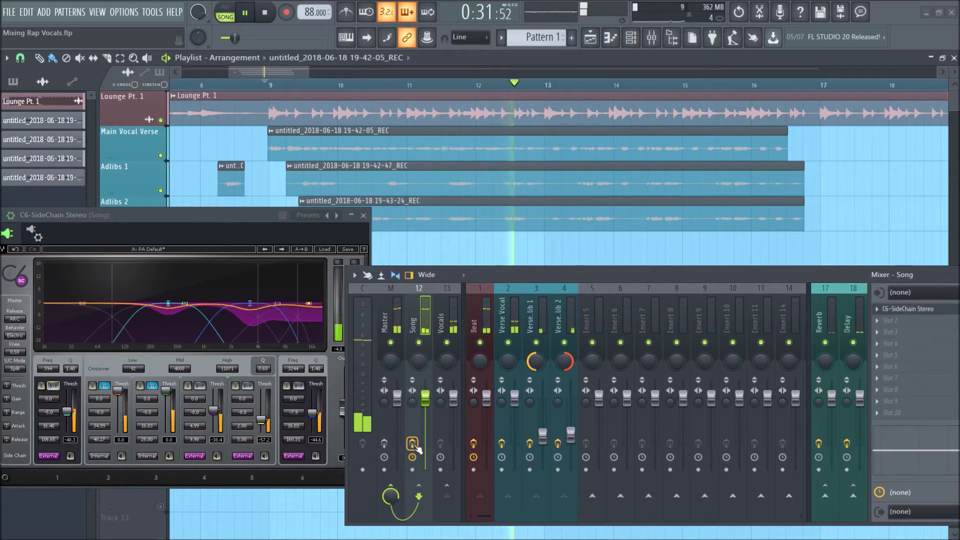
left_click(413, 443)
key("space")
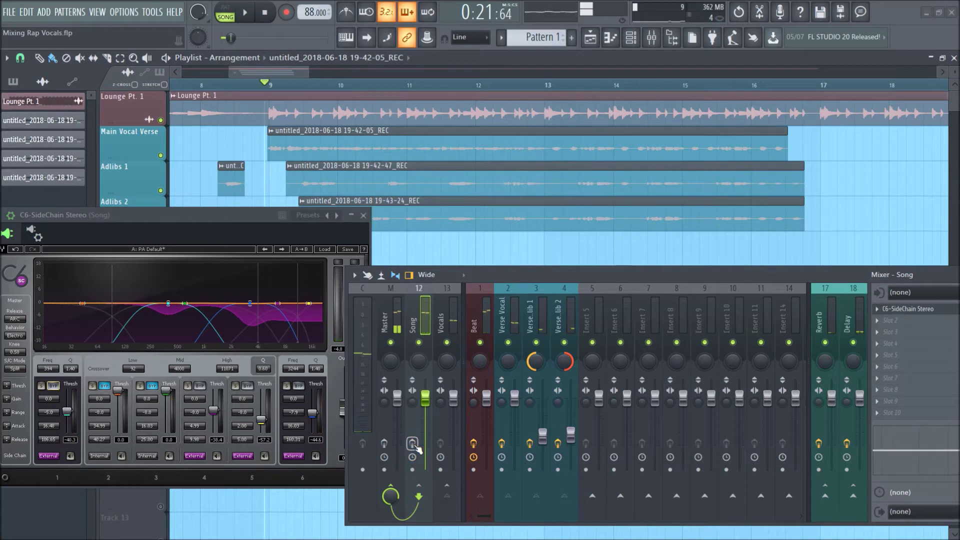
key("space")
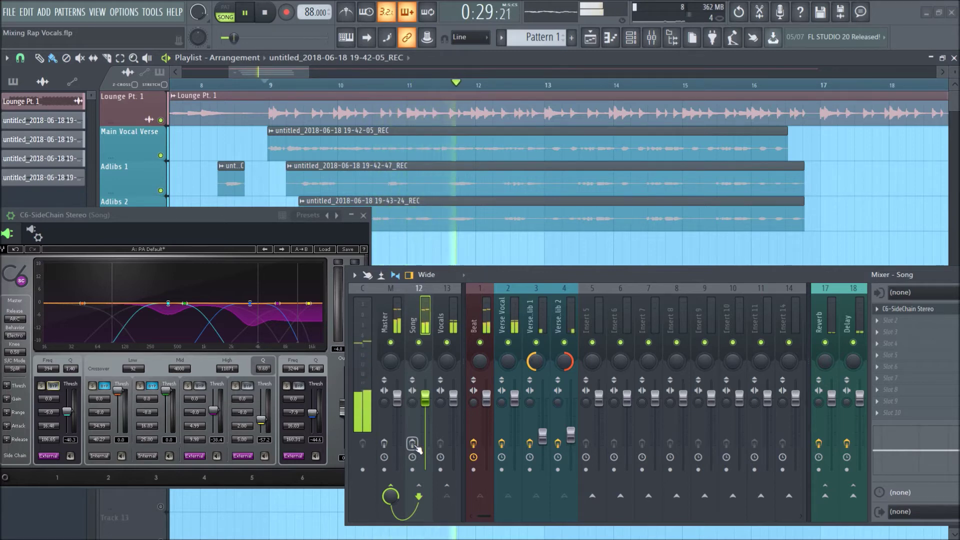
key("space")
left_click(412, 443)
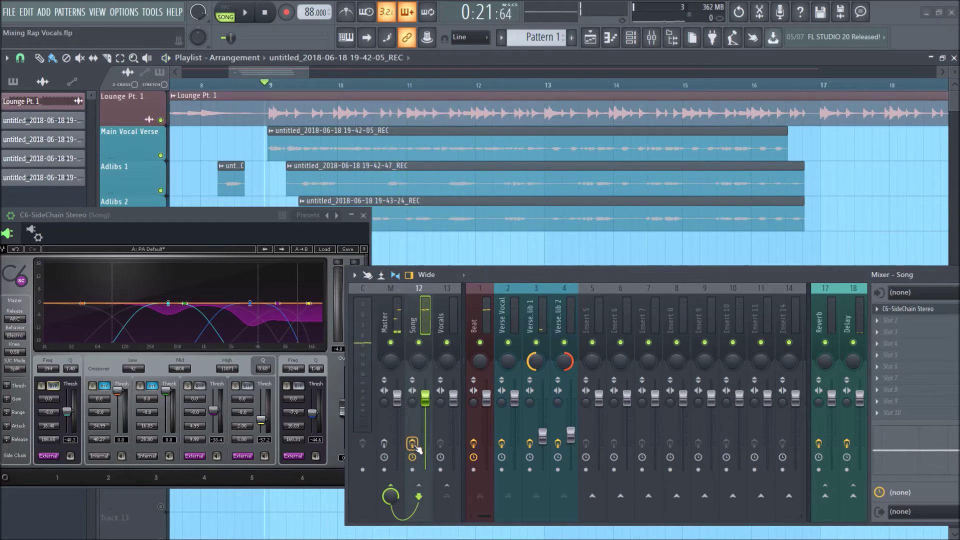
key("space")
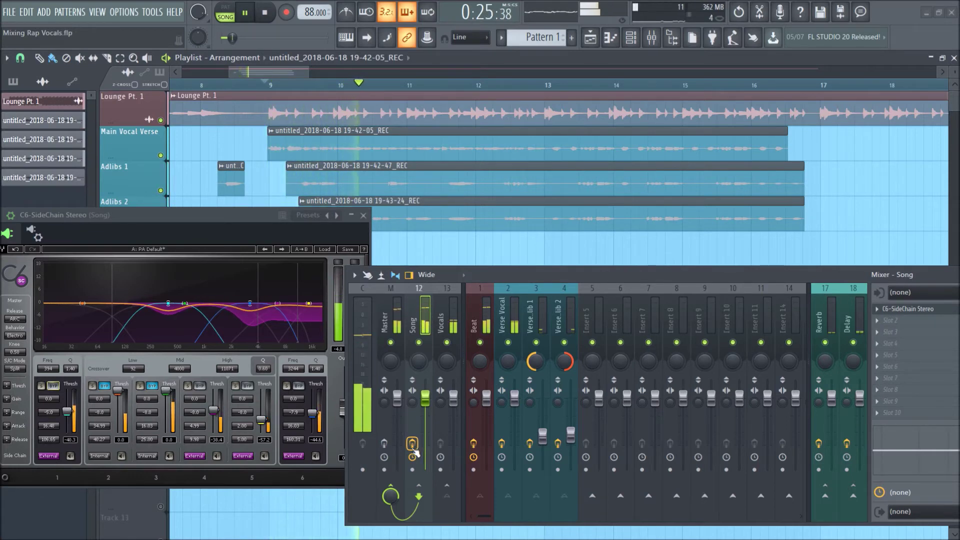
- Close the C6-SideChain window, shift the Mixer left over the playlist, and stop playback
left_click(363, 216)
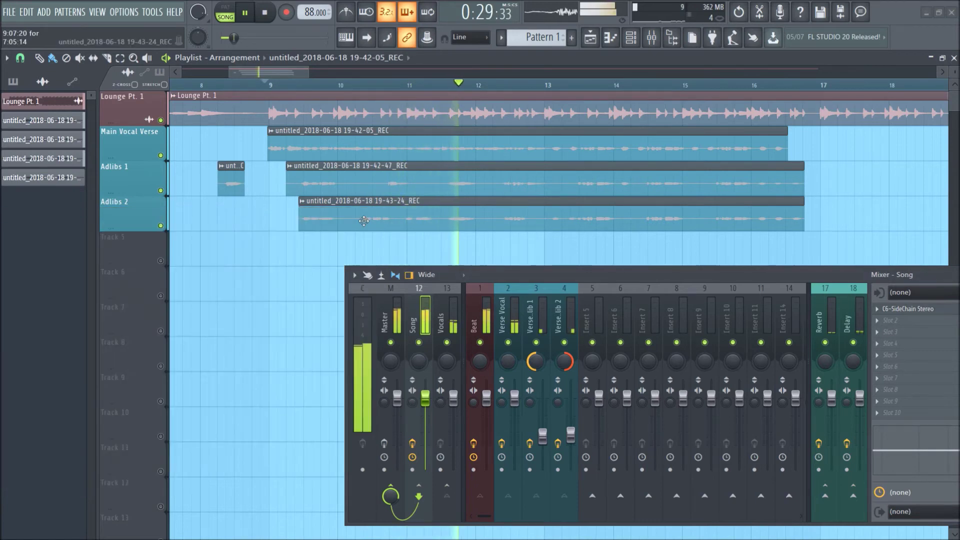
left_click_drag(487, 277, 367, 284)
key("space")
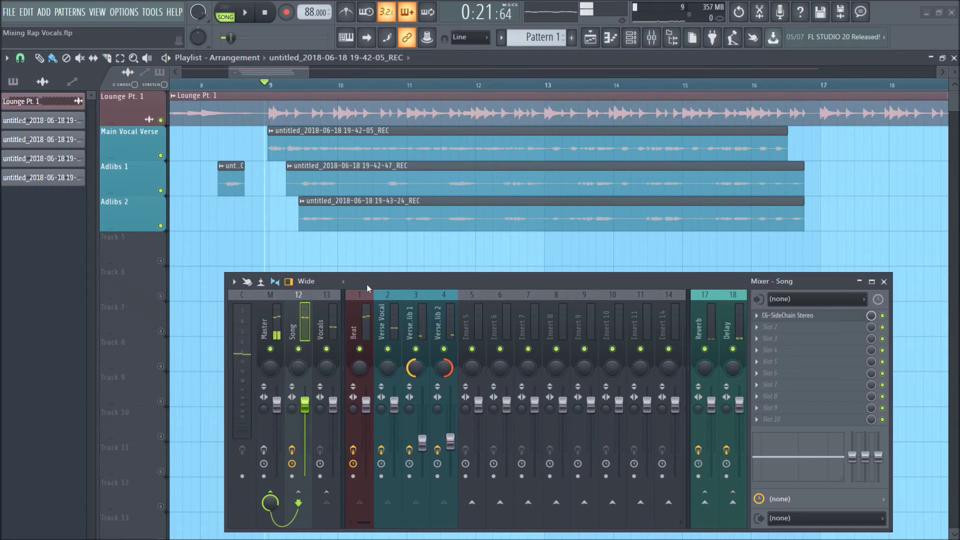